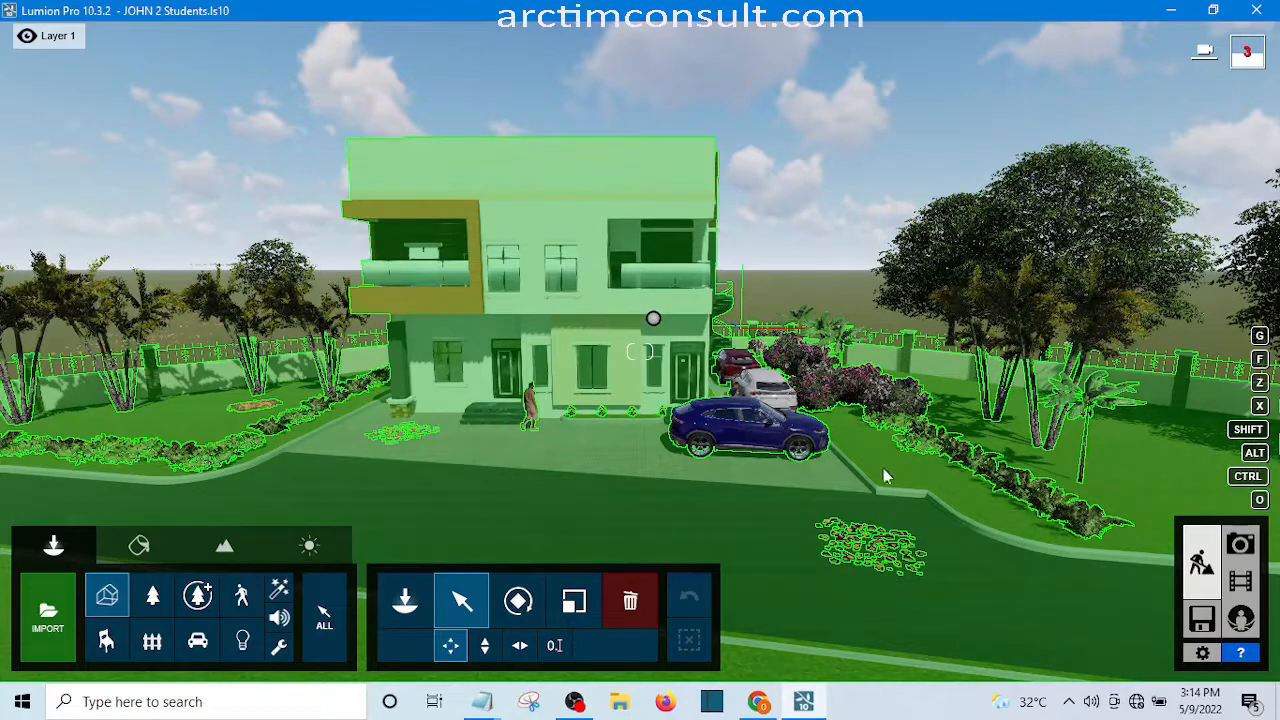
left_click(828, 152)
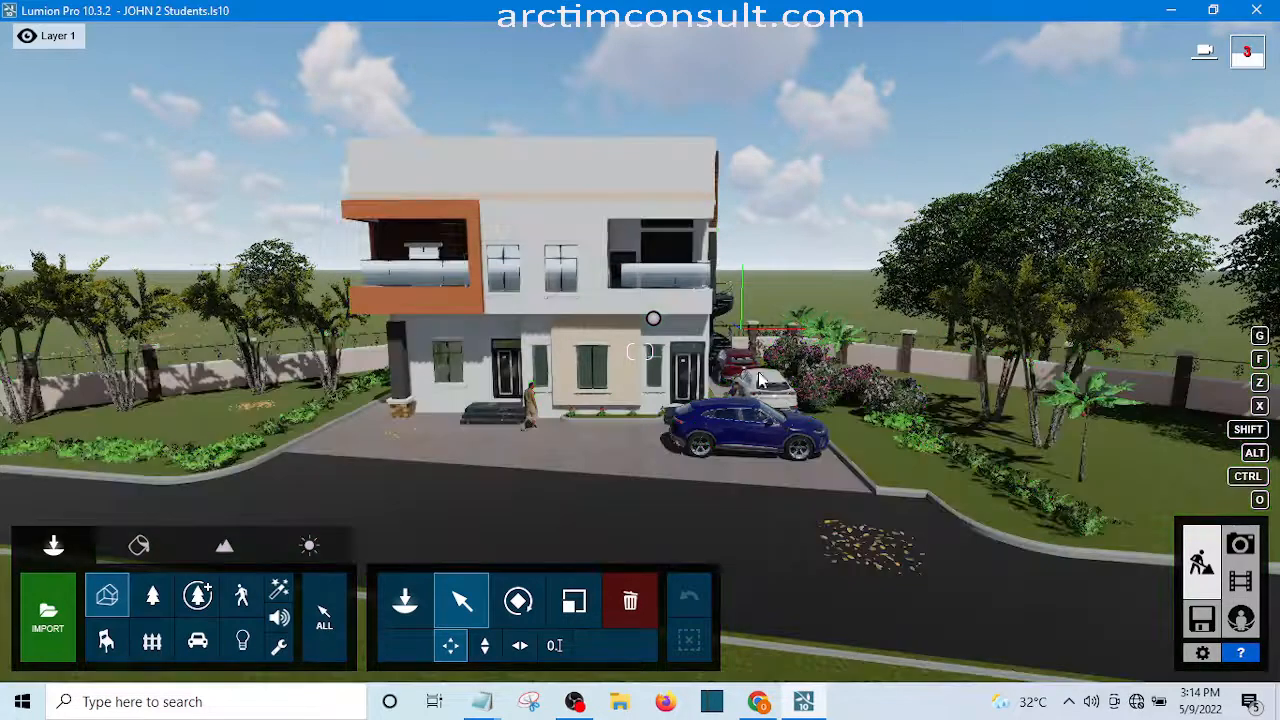
left_click(747, 450)
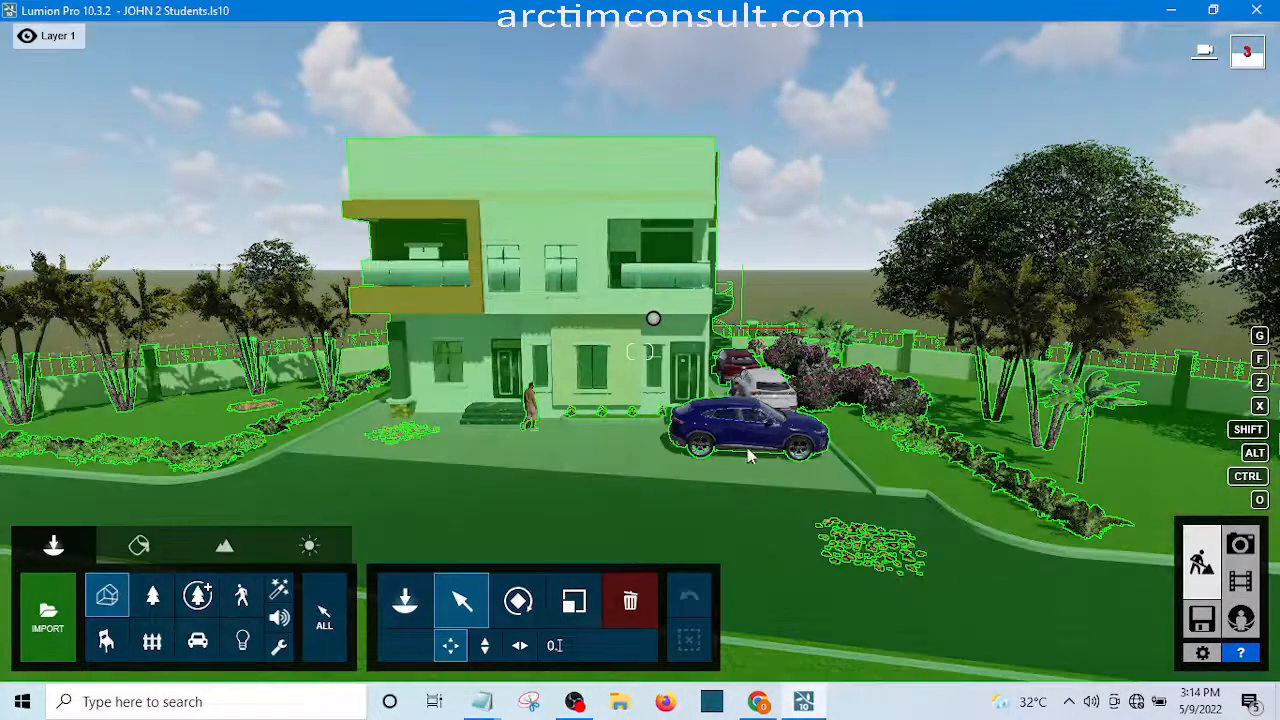
left_click(757, 442)
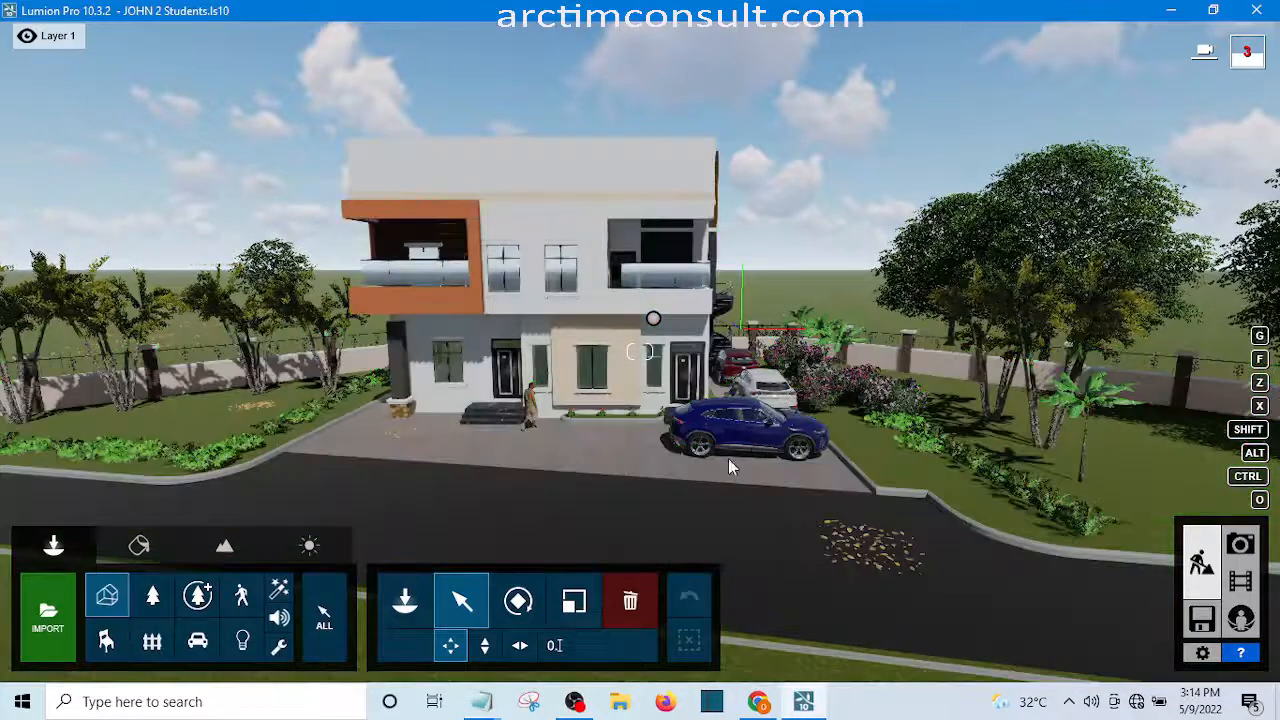
left_click(491, 414)
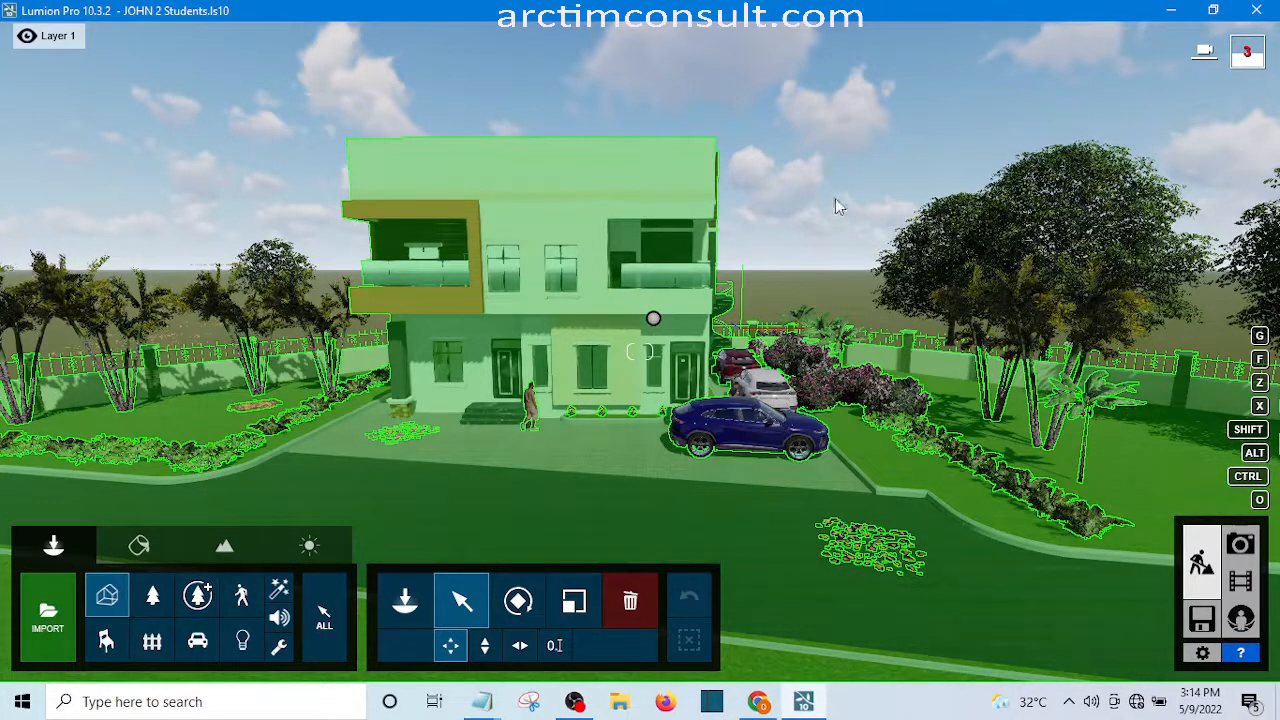
left_click(835, 170)
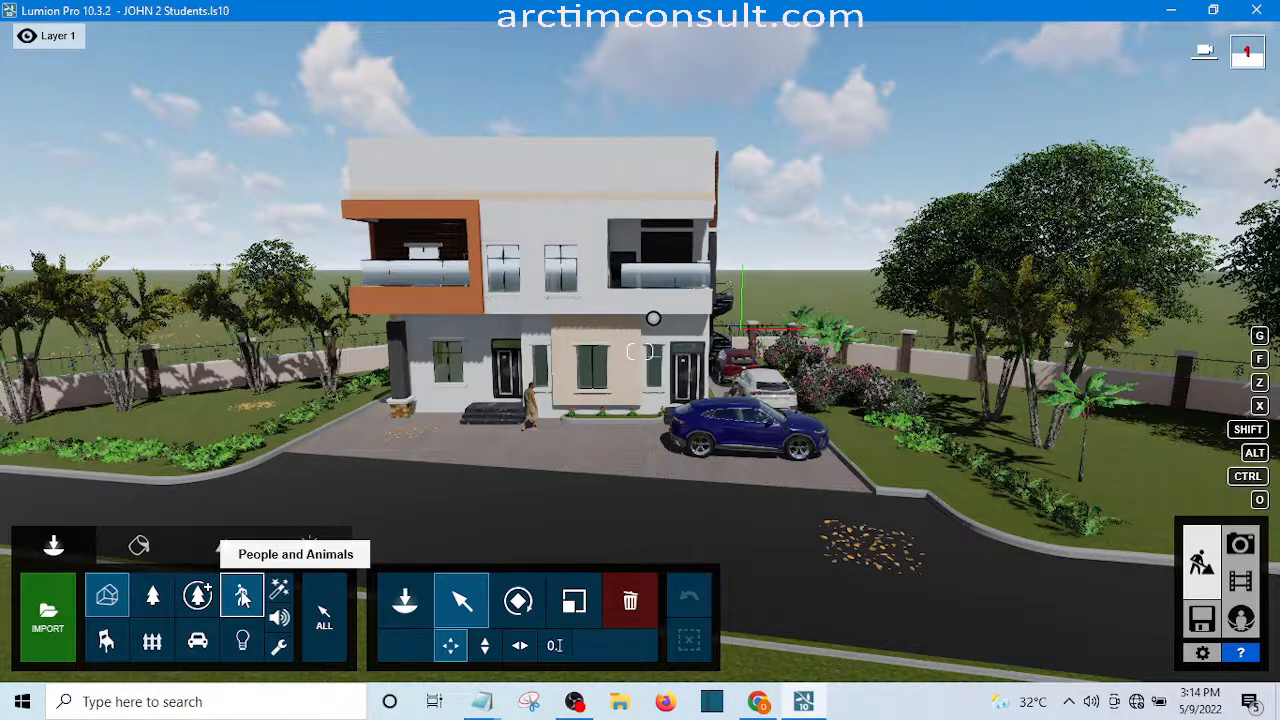
- Choose the Man African 0001 Walk figure from the People and Animals library and mark it as a favorite
left_click(243, 597)
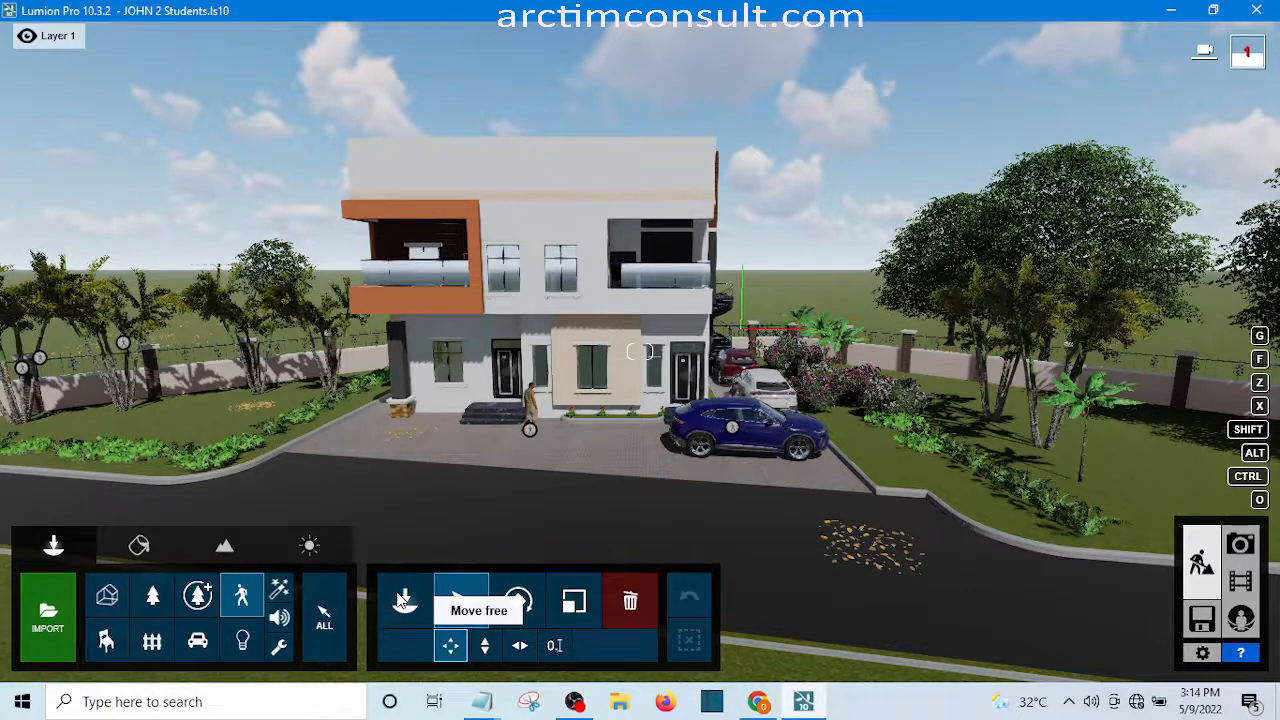
left_click(403, 600)
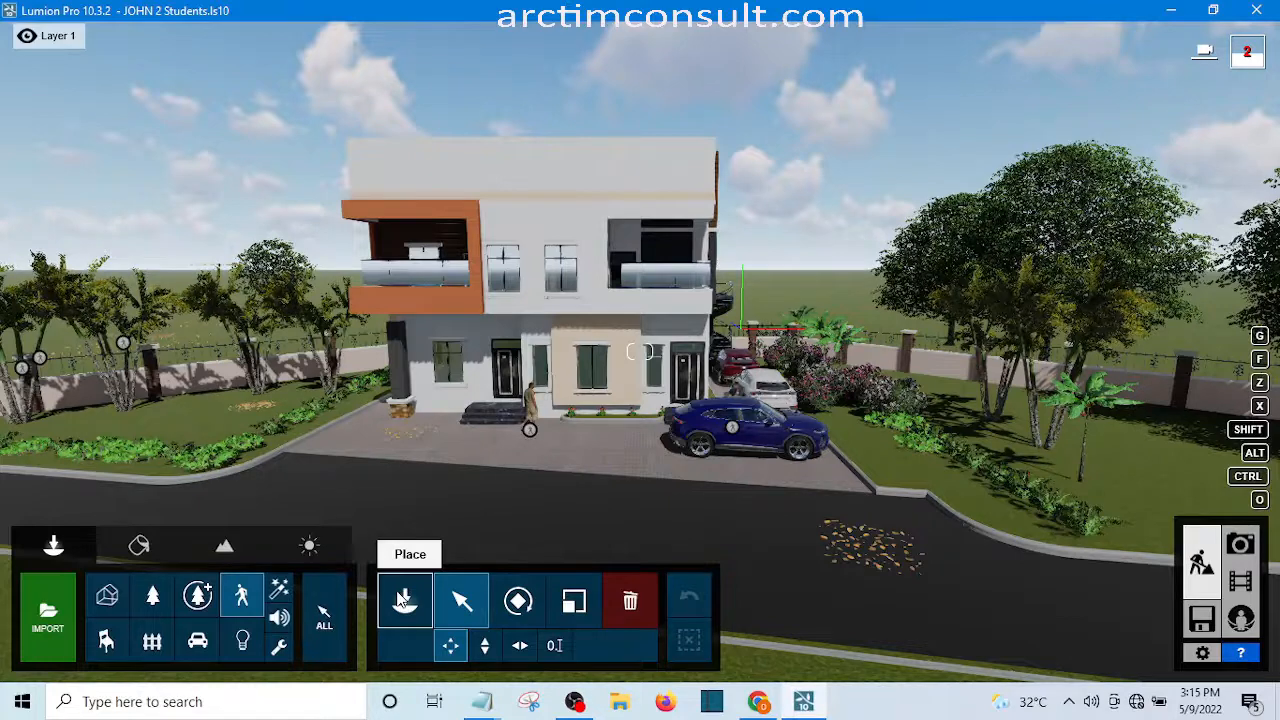
left_click(402, 601)
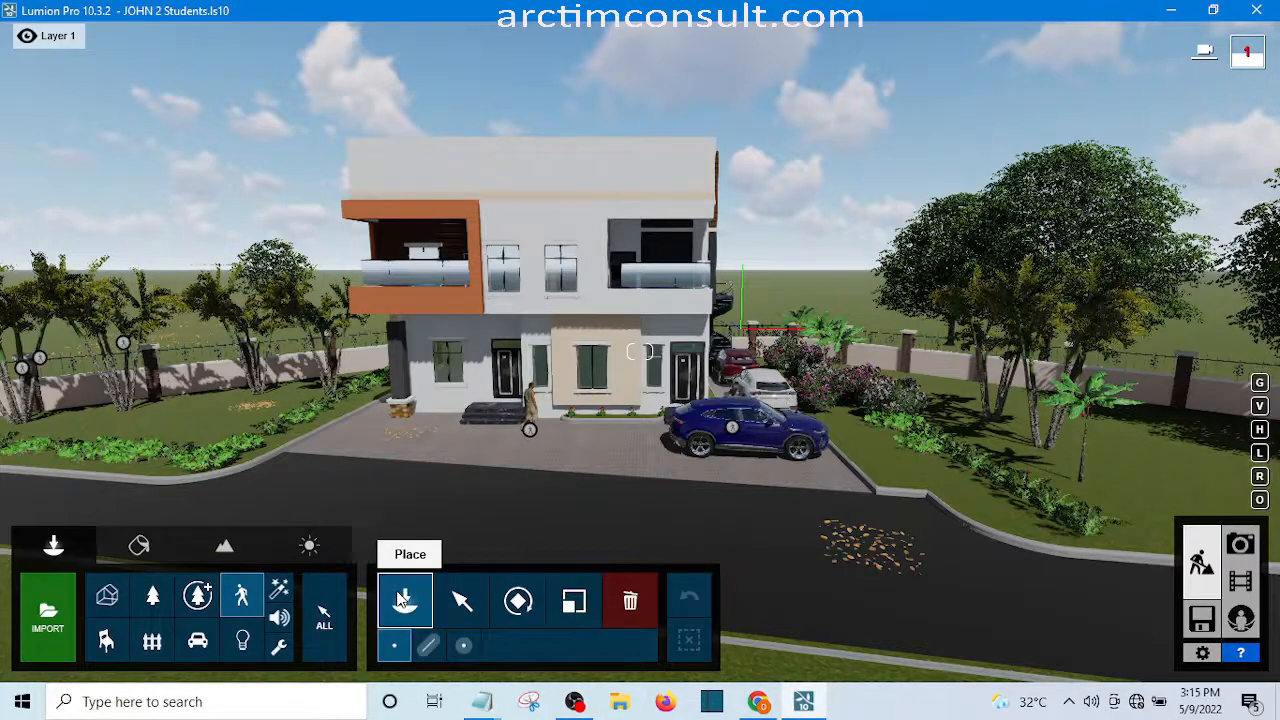
left_click(403, 600)
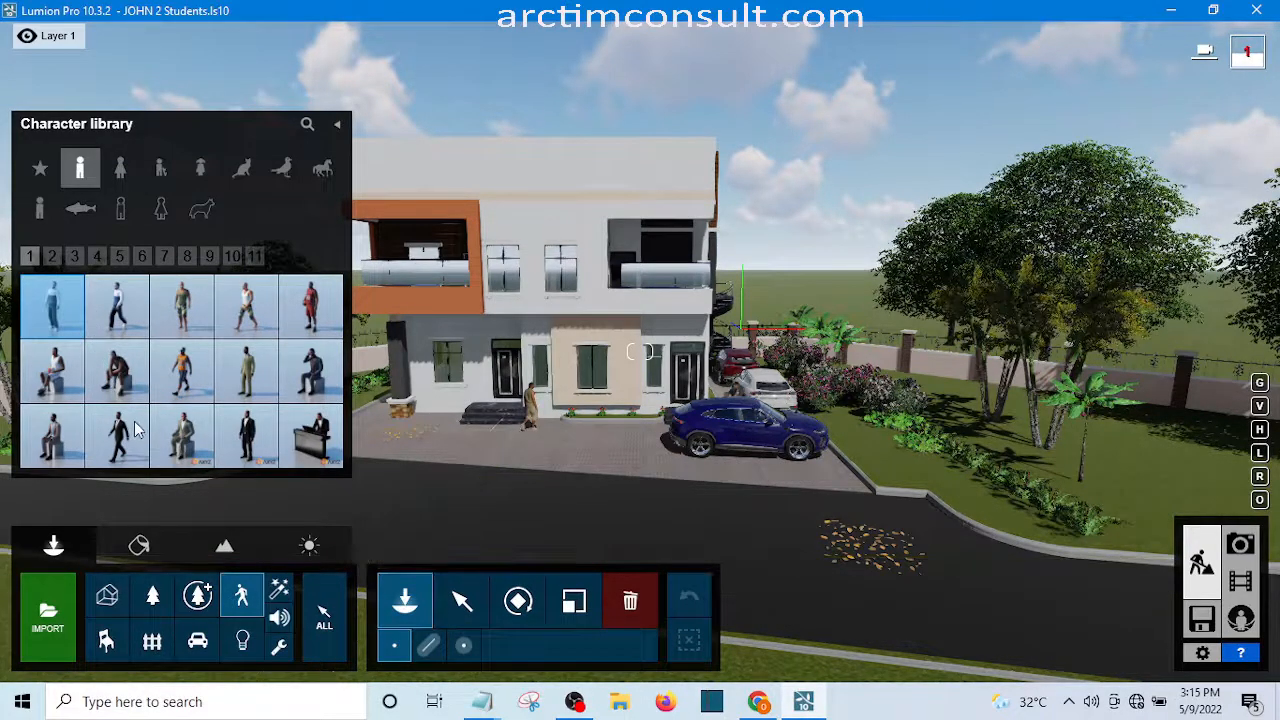
mouse_move(84, 284)
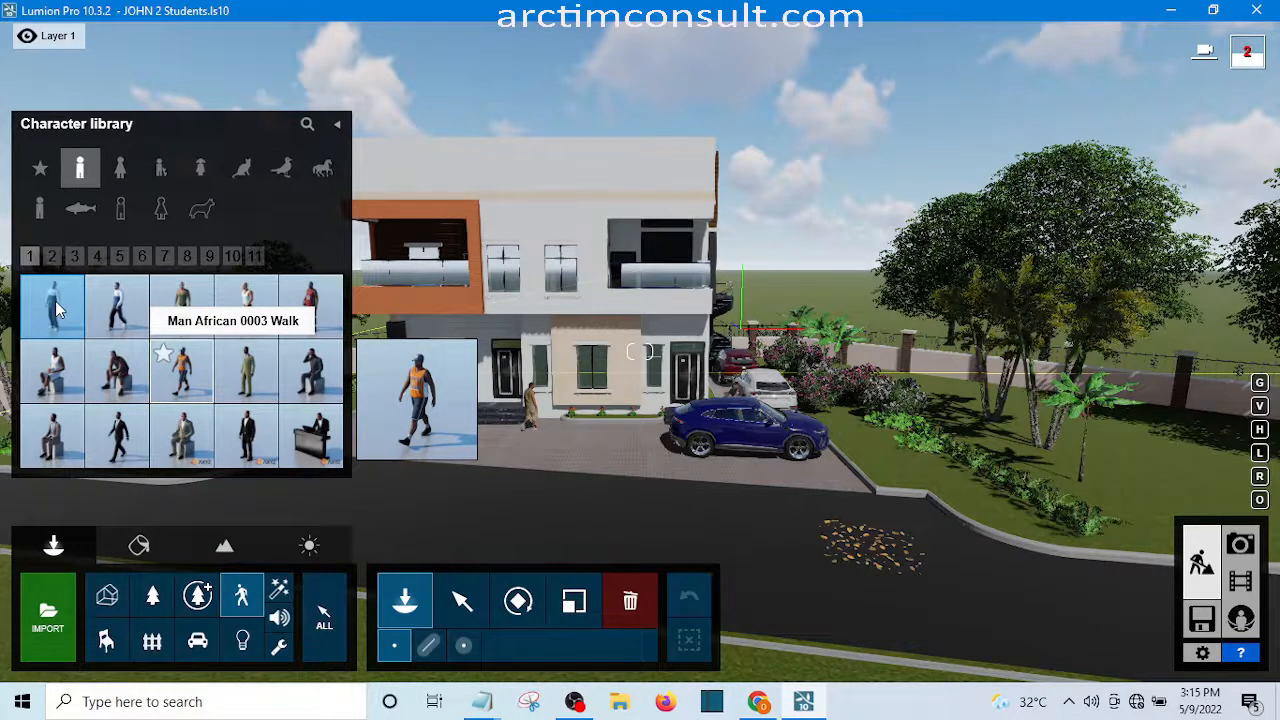
mouse_move(55, 300)
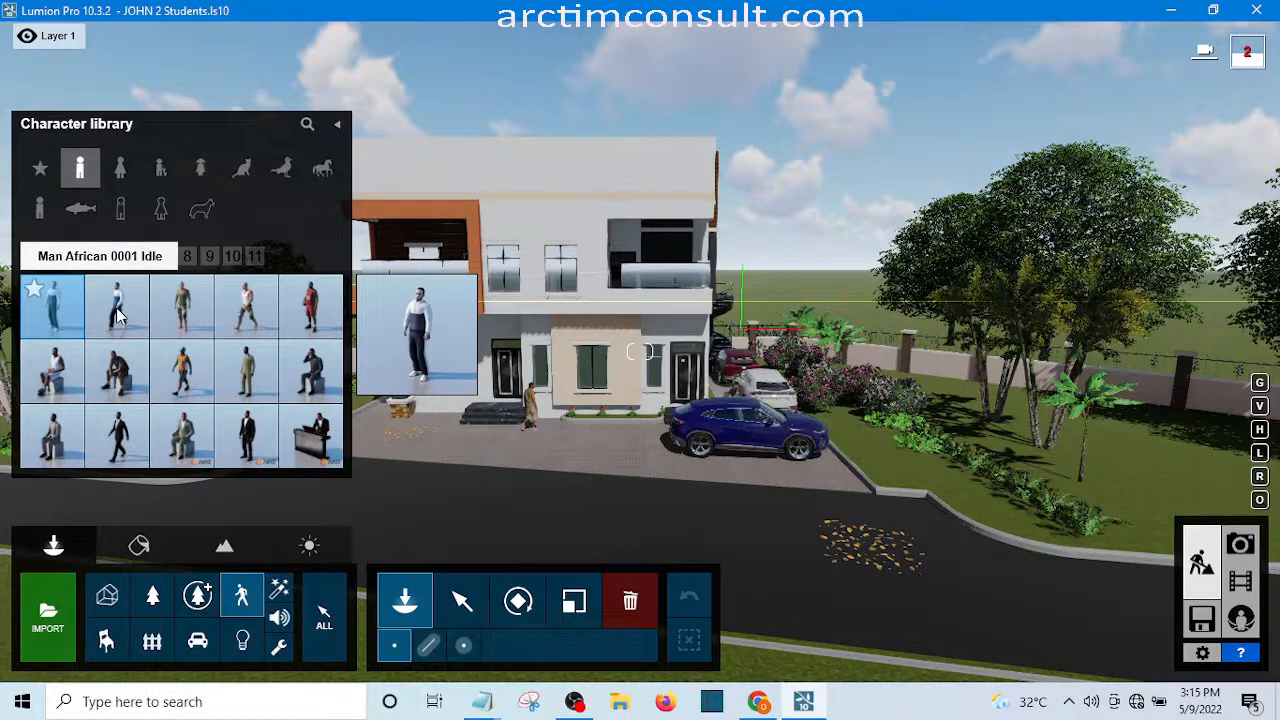
mouse_move(117, 316)
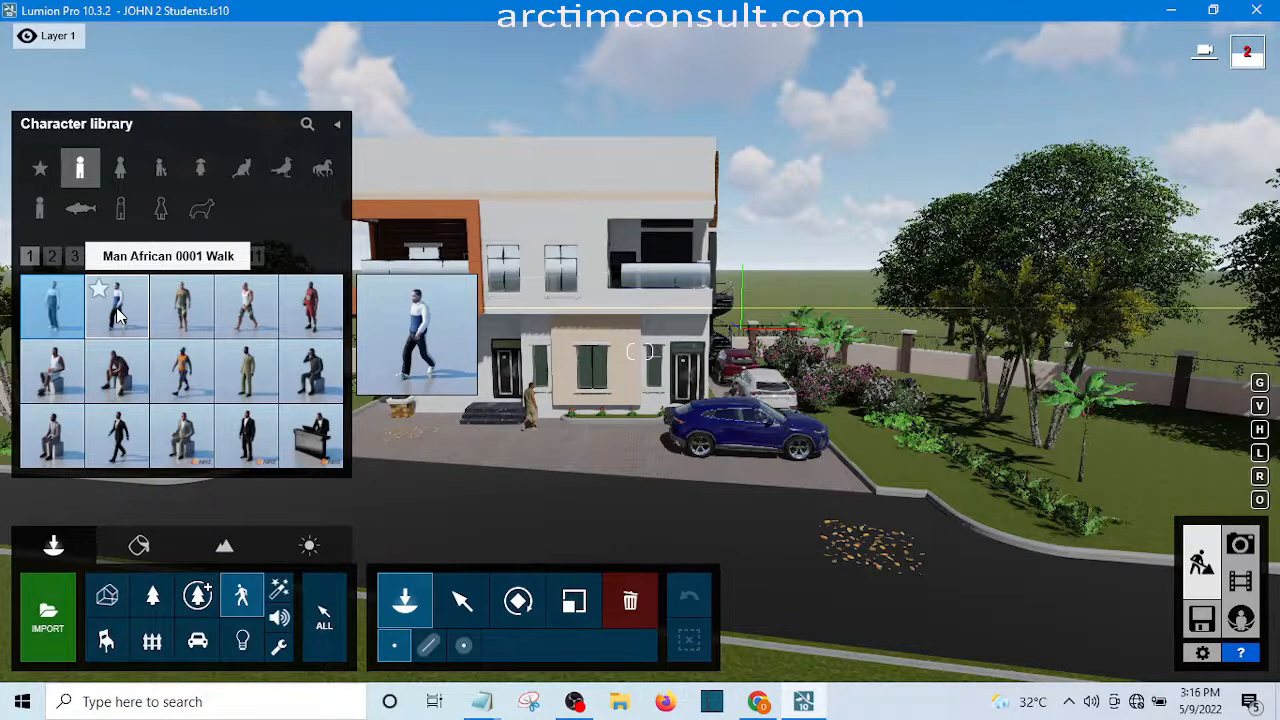
left_click(117, 316)
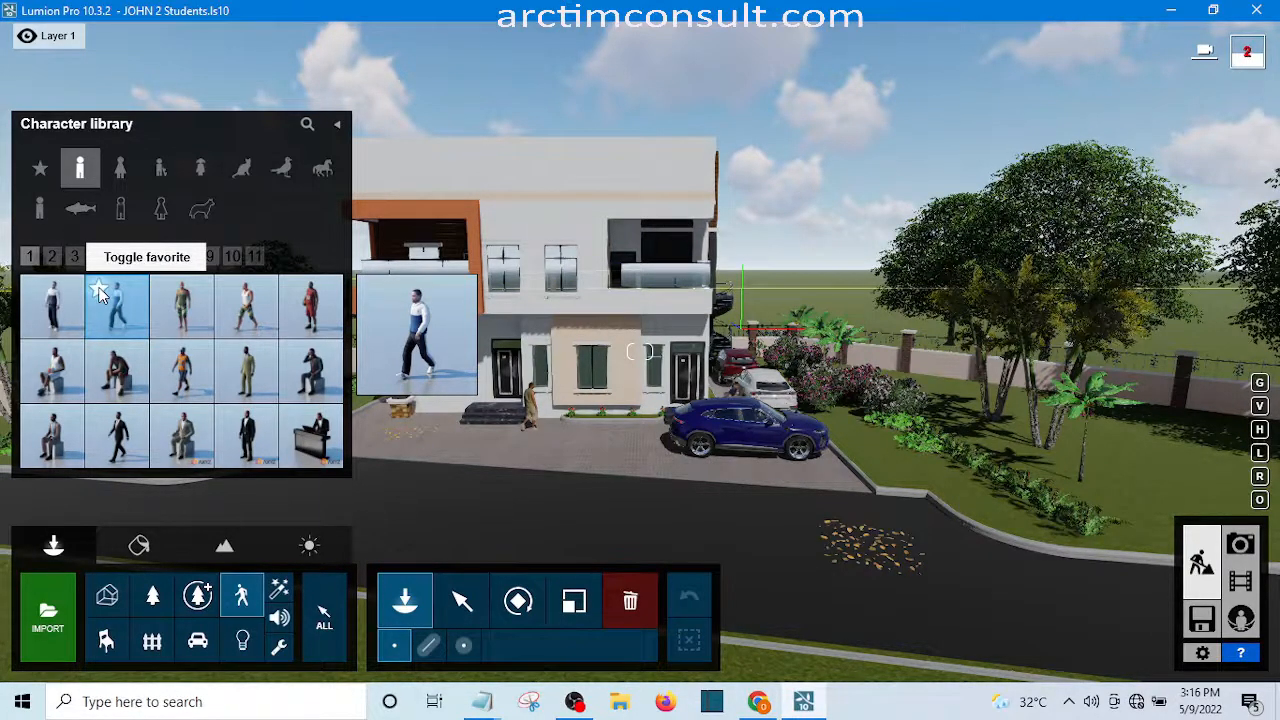
left_click(100, 290)
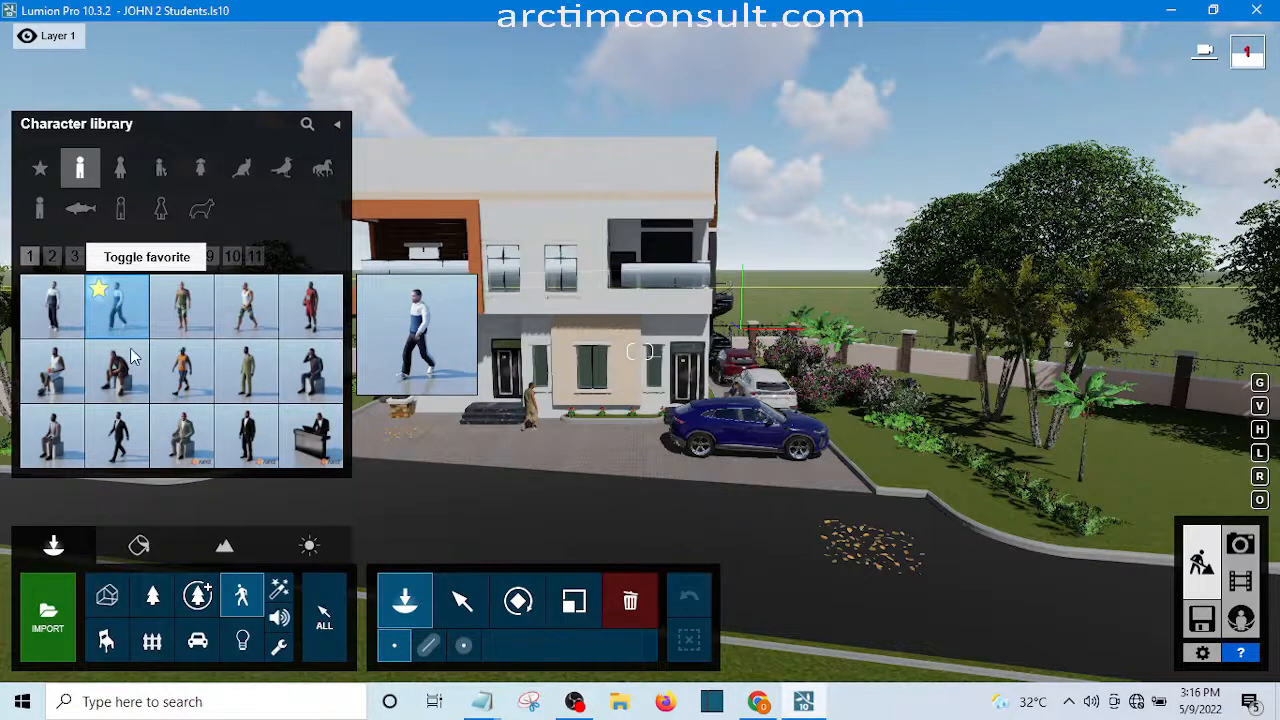
- Place the walking man on the paved driveway beside the blue car, on the side nearest the road
left_click(754, 468)
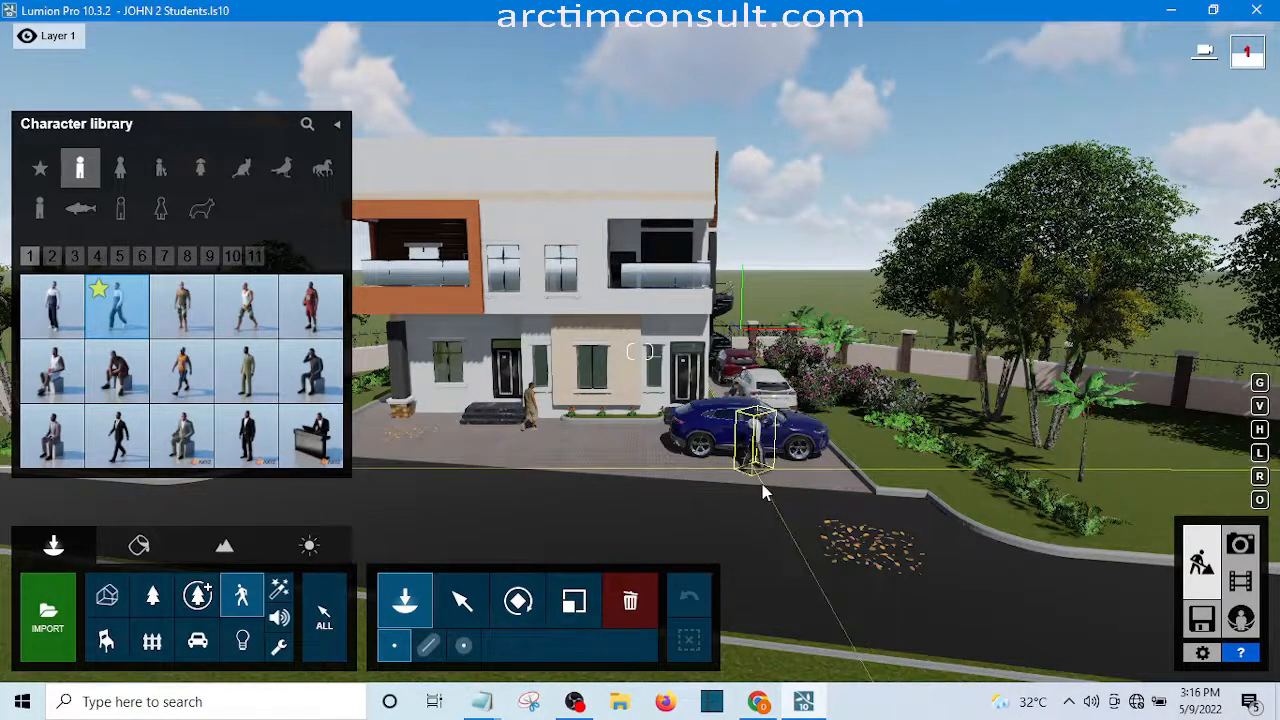
left_click(766, 485)
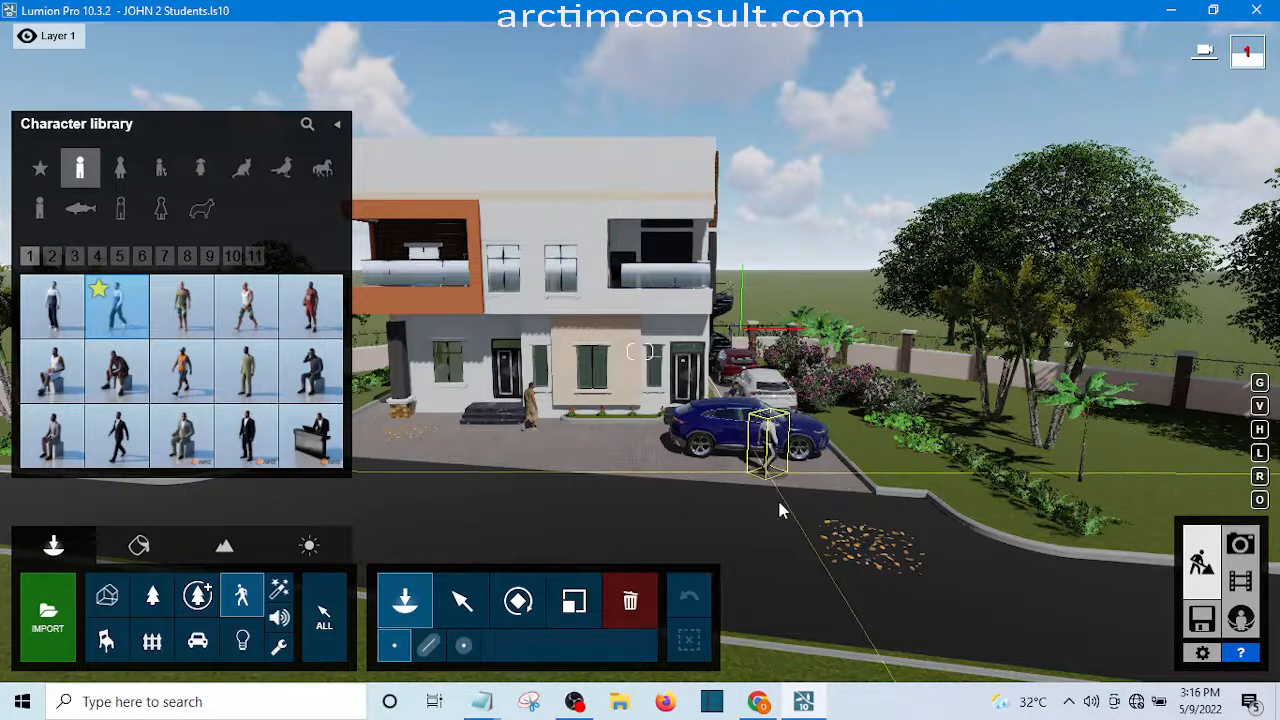
left_click(781, 519)
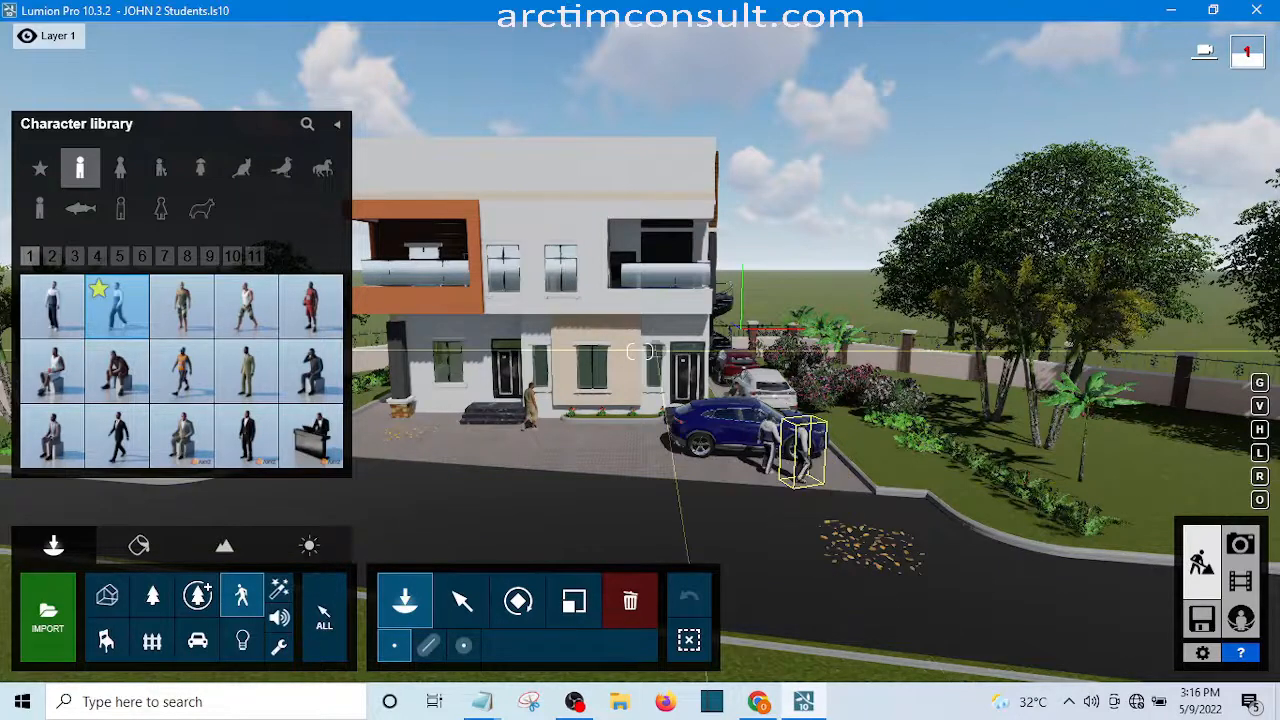
- Rotate the new walking man beside the blue car so he faces along the driveway, away from the planted right-hand edge
mouse_move(687, 355)
right_mouse_down()
mouse_move(678, 492)
mouse_move(688, 362)
right_mouse_up()
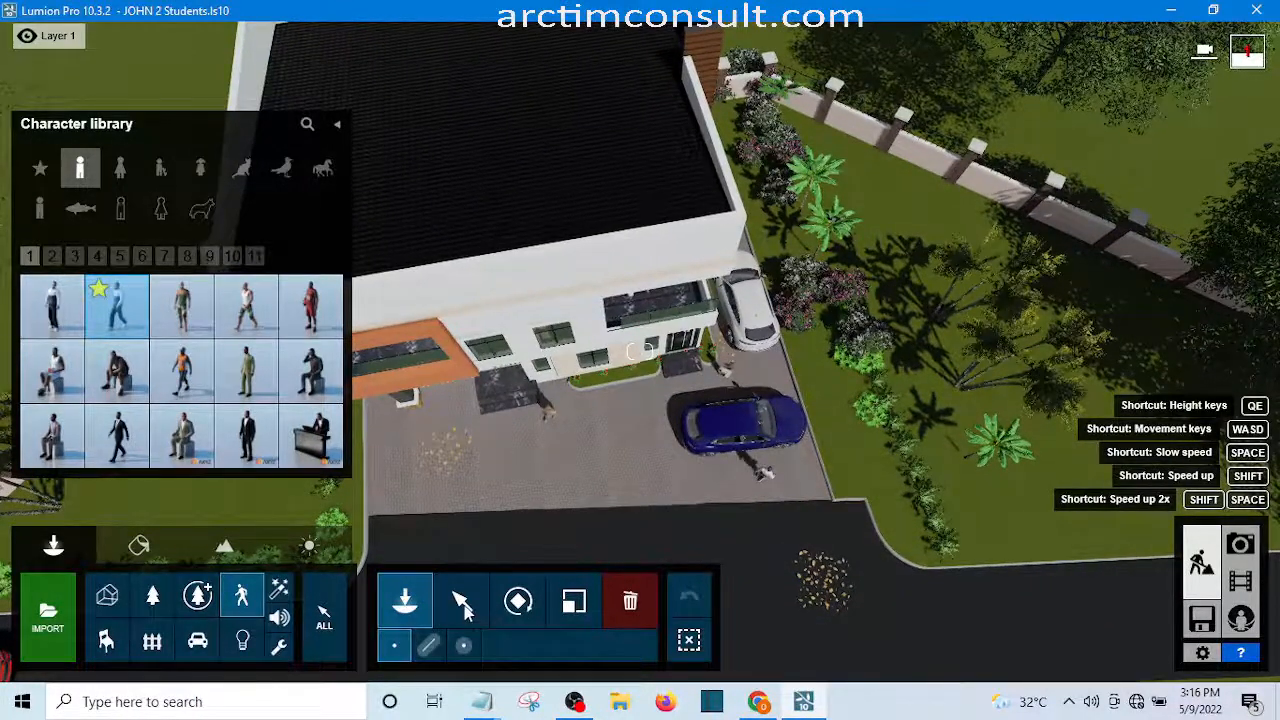
left_click(518, 602)
left_click(518, 604)
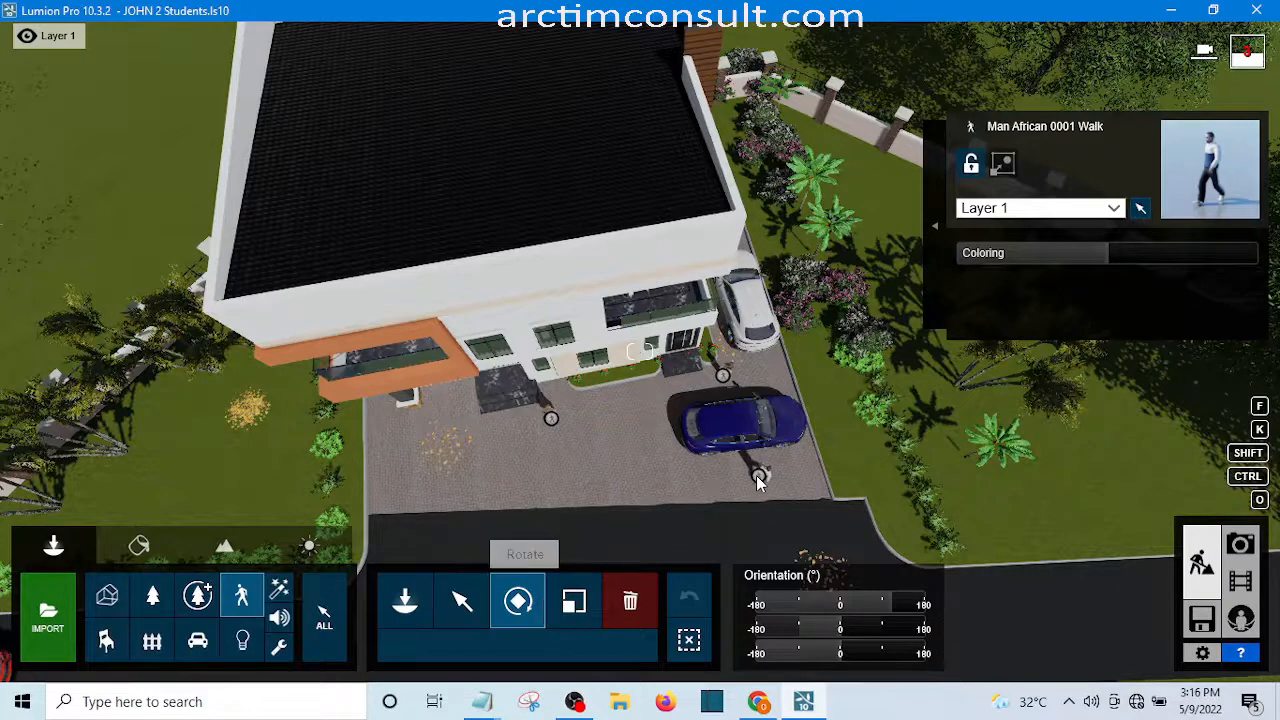
left_click_drag(759, 480, 786, 444)
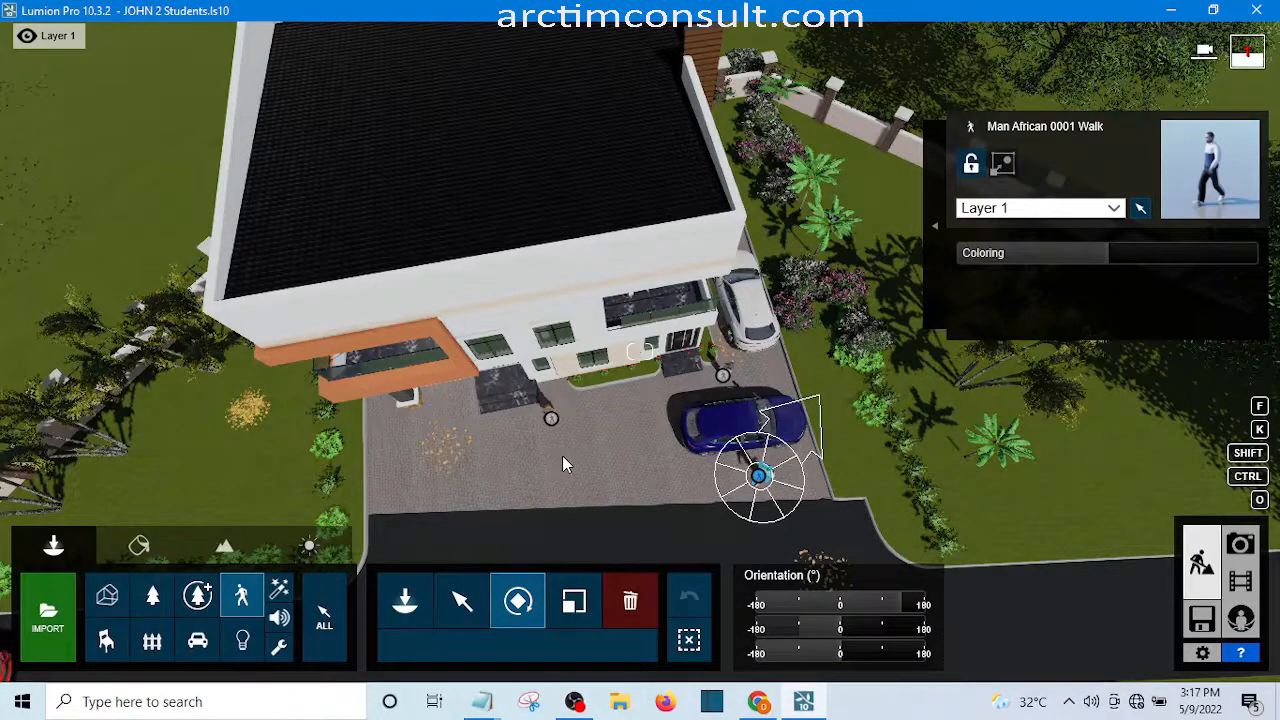
left_click_drag(557, 455, 546, 462)
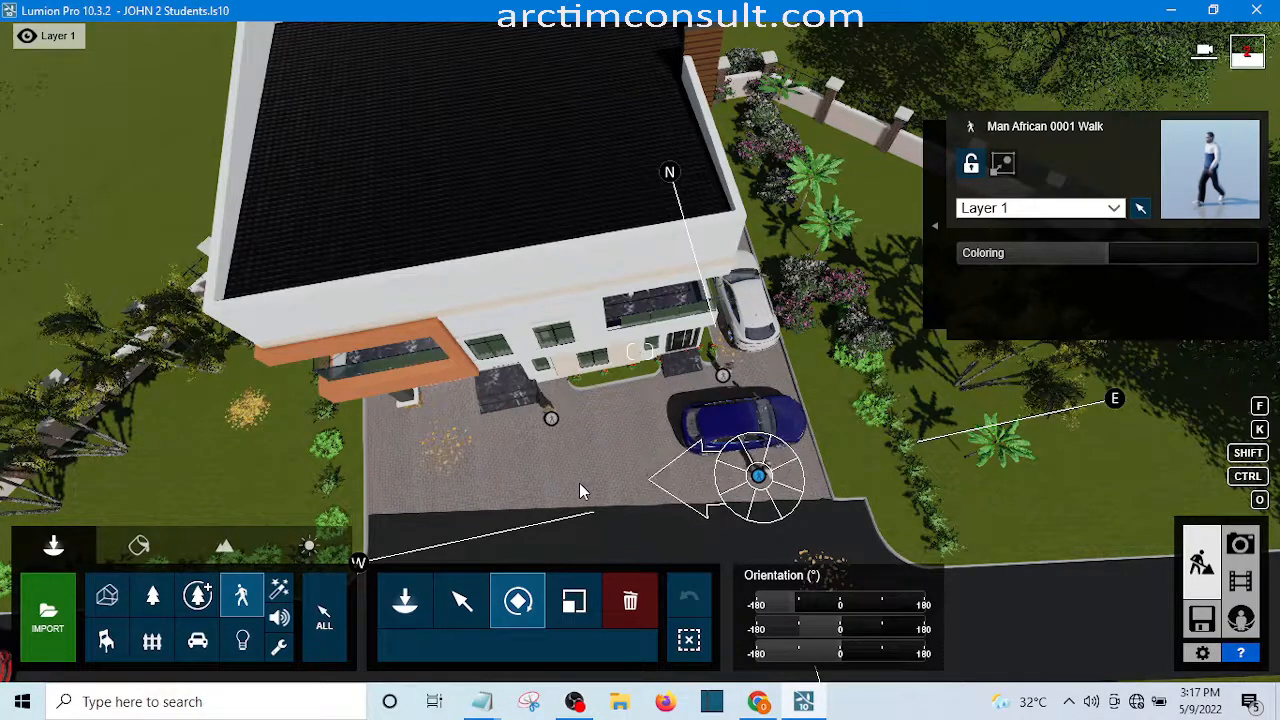
left_click_drag(580, 484, 580, 484)
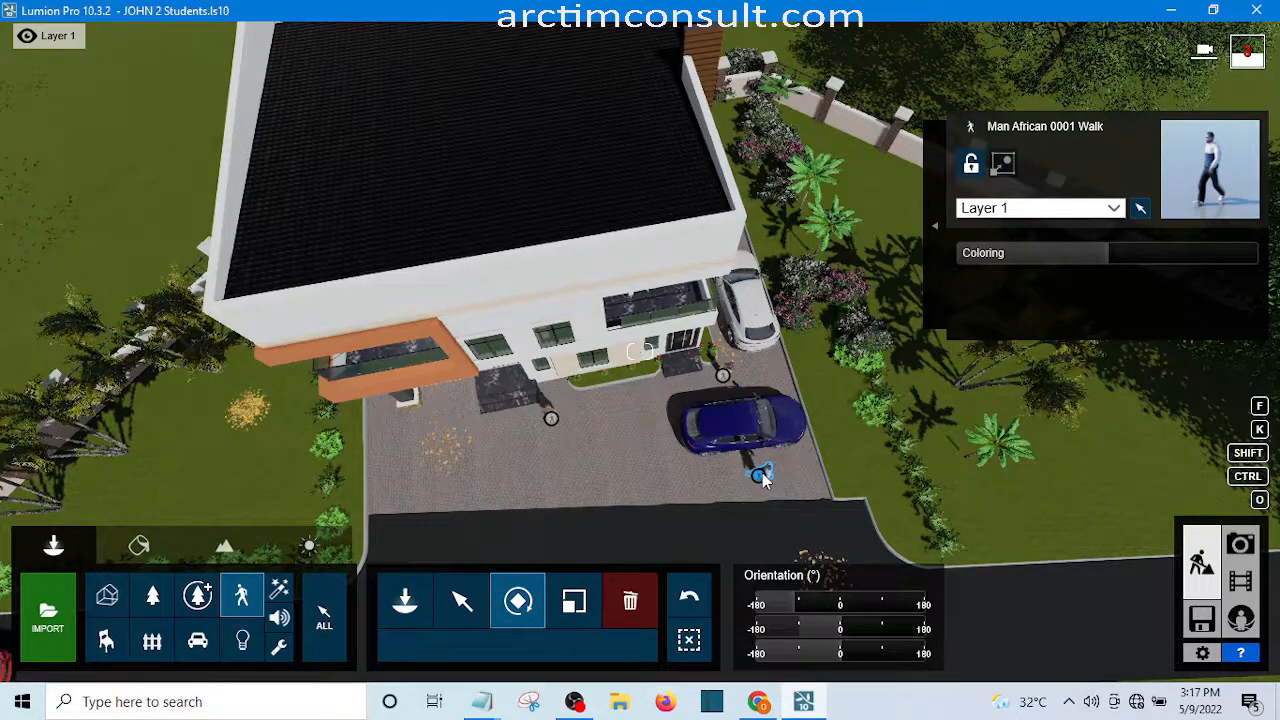
left_click_drag(763, 480, 763, 481)
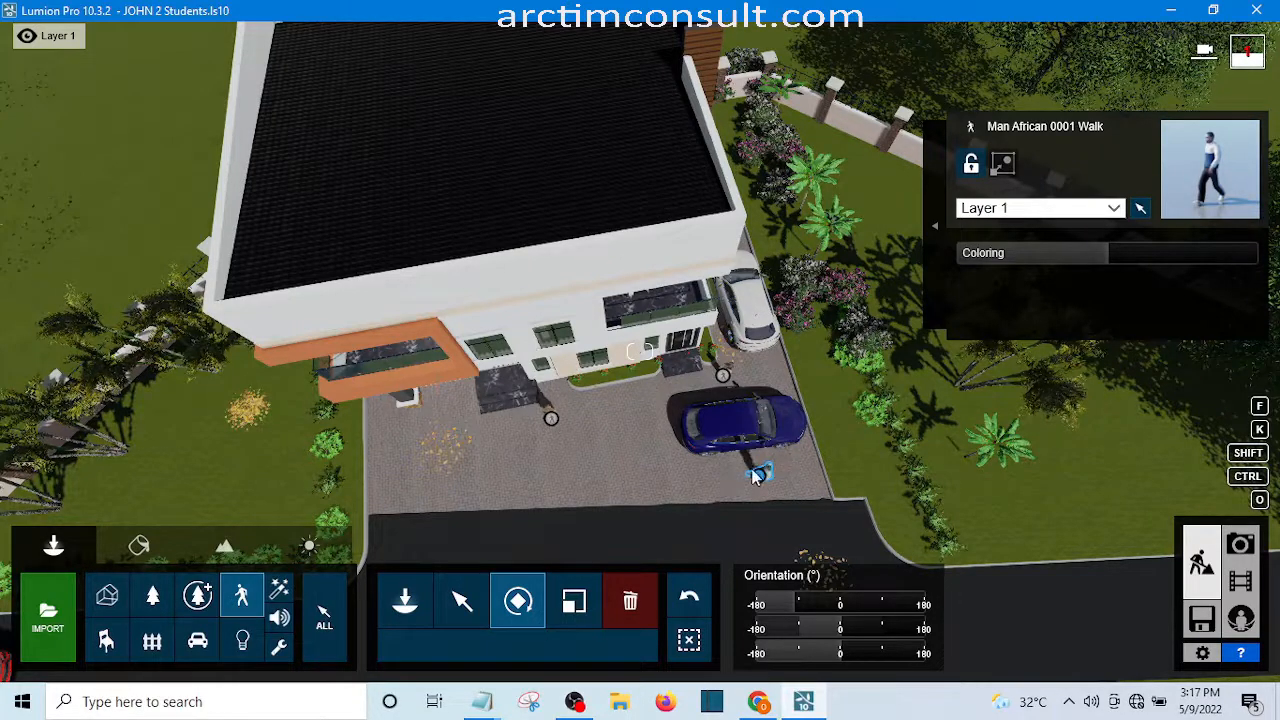
mouse_move(684, 455)
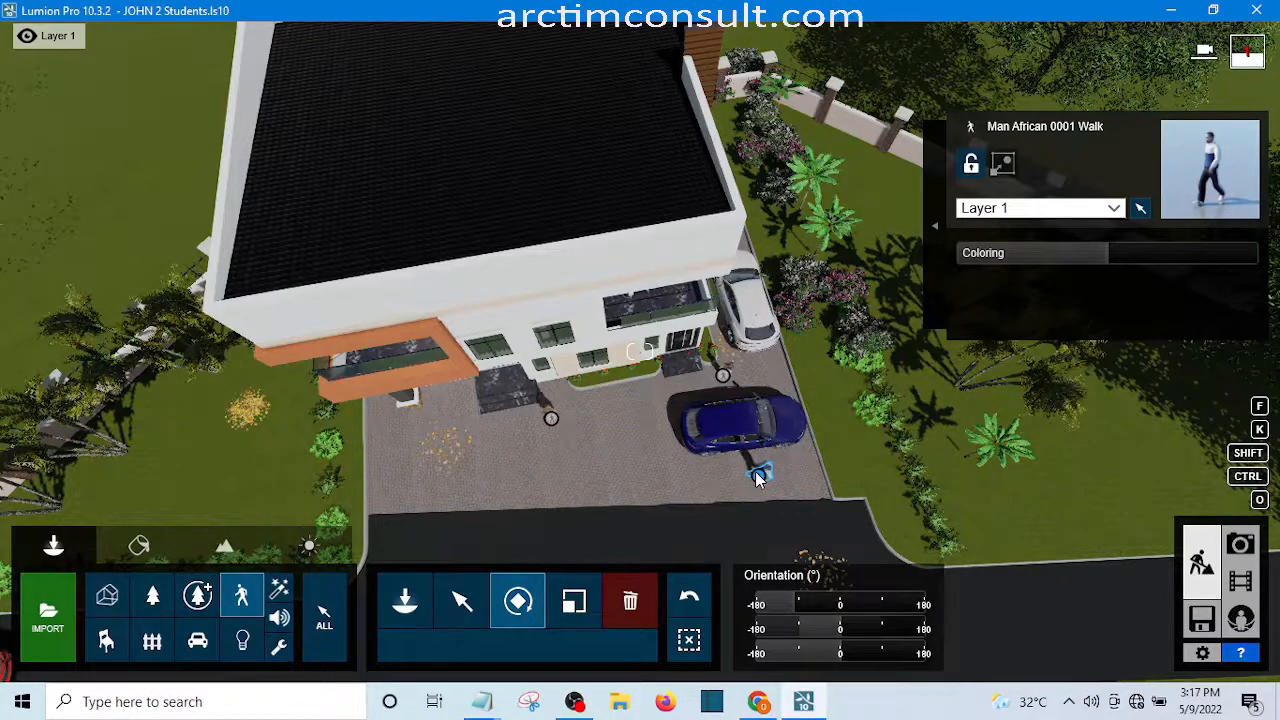
left_click_drag(756, 476, 603, 458)
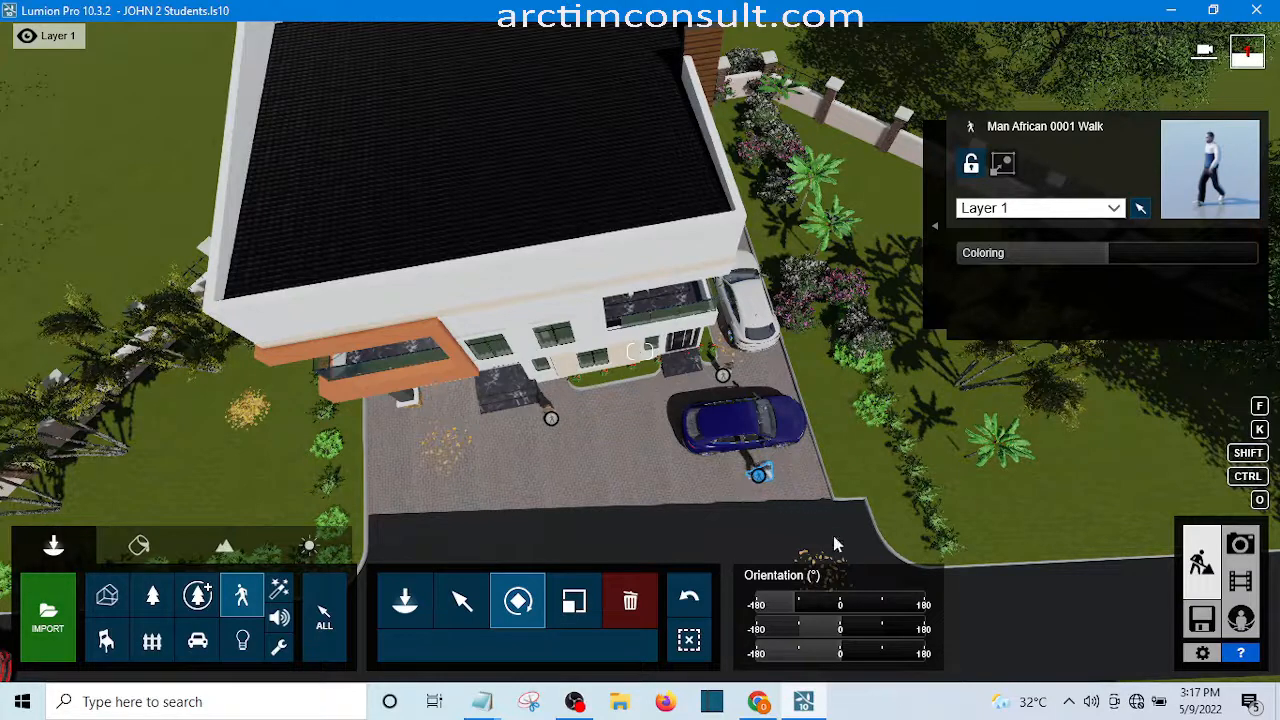
- Switch to Movie mode and select the second clip
left_click(1235, 582)
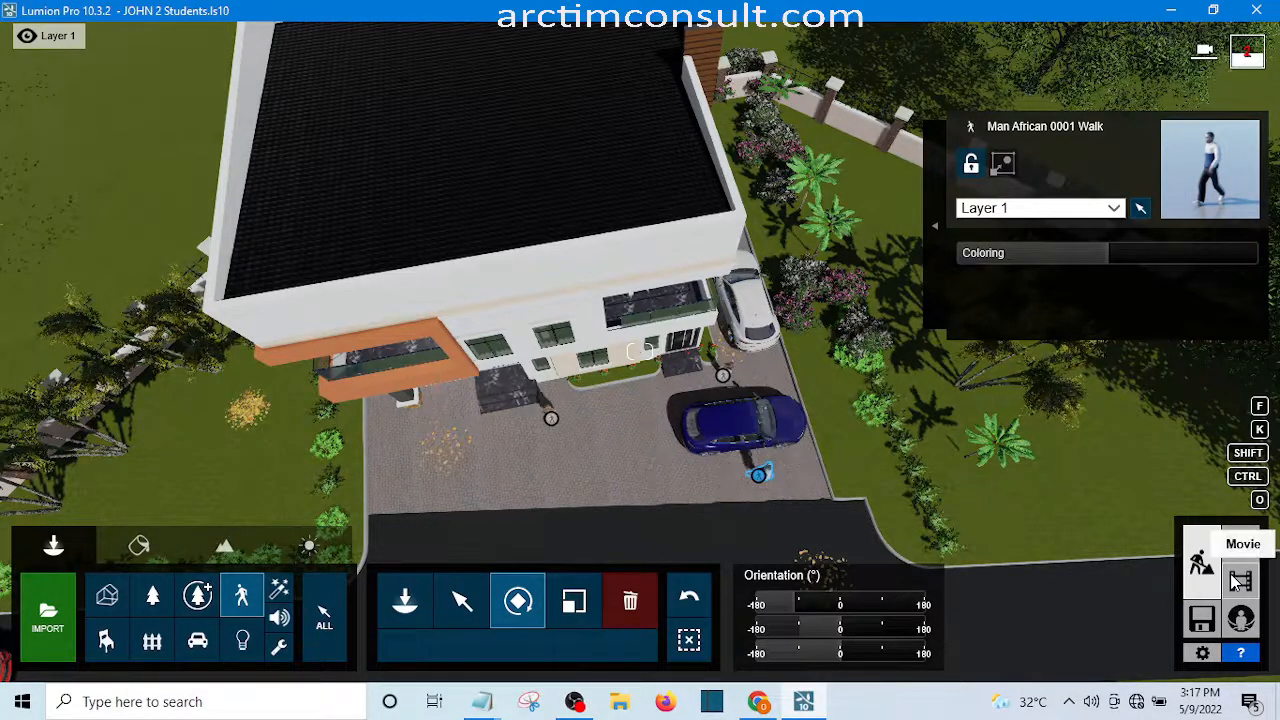
left_click(1240, 584)
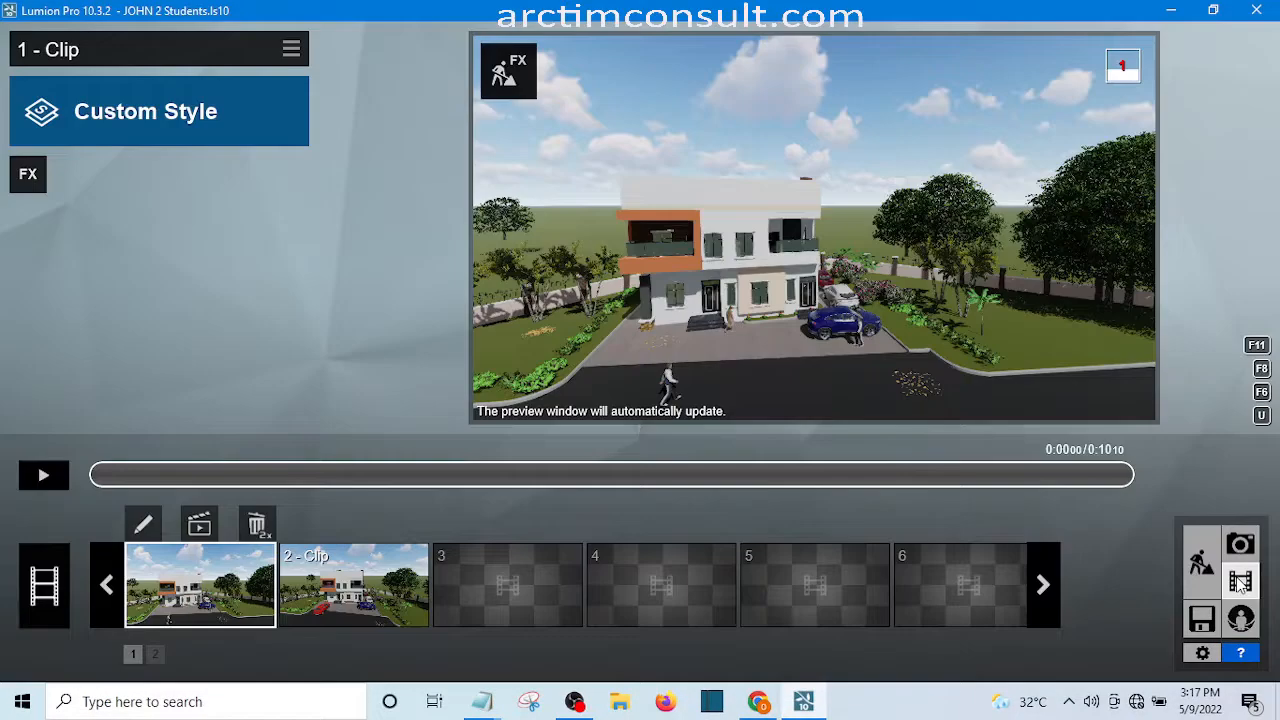
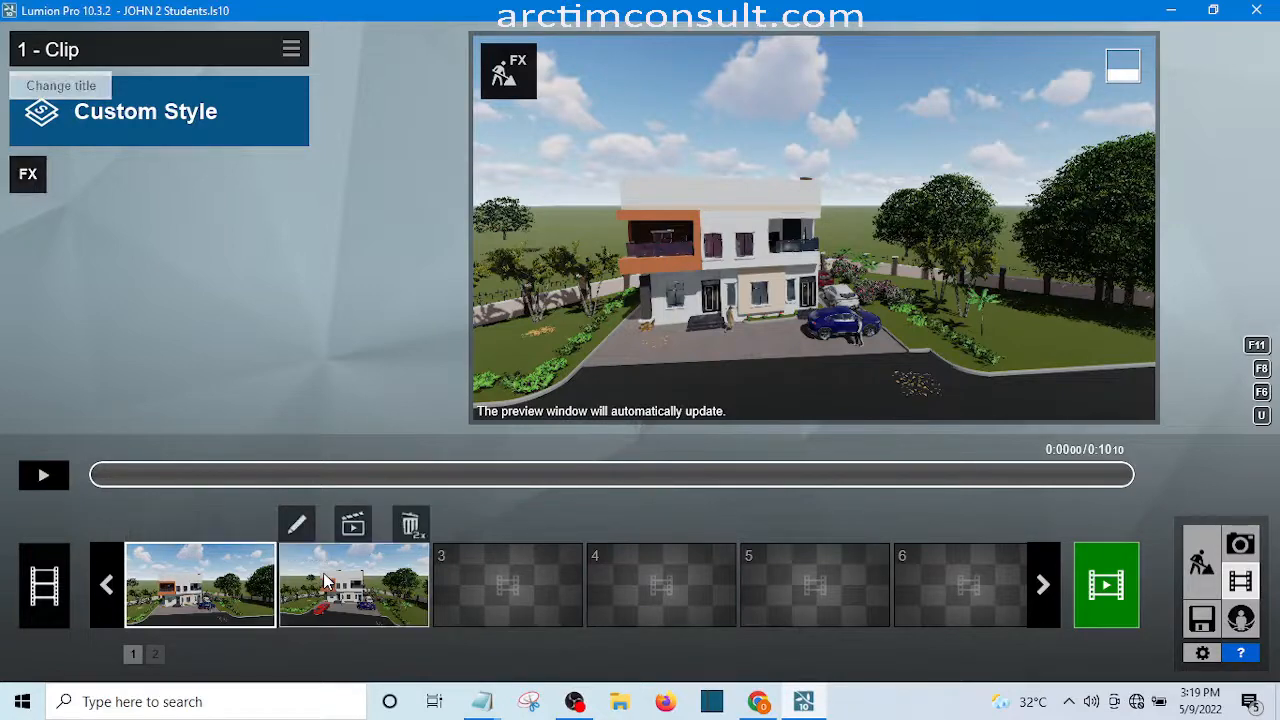
left_click(323, 578)
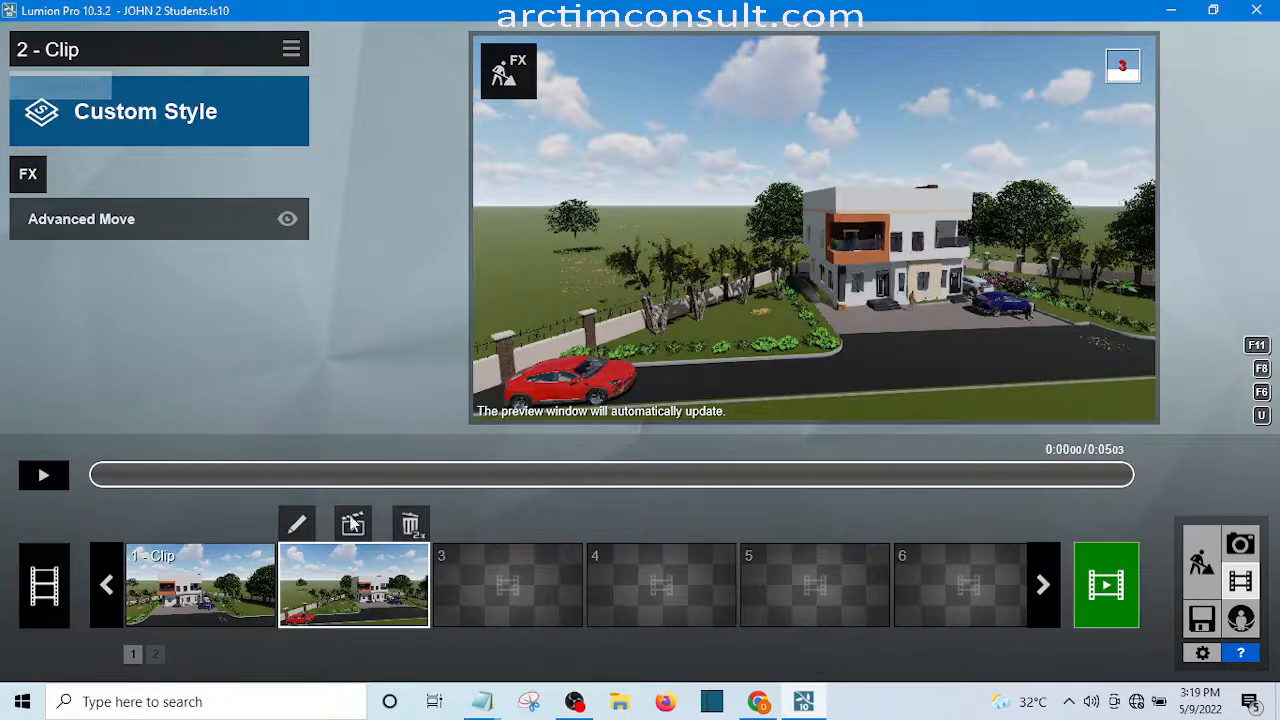
- Open the second clip's existing Advanced Move effect in its full-screen keyframe editor
left_click(27, 176)
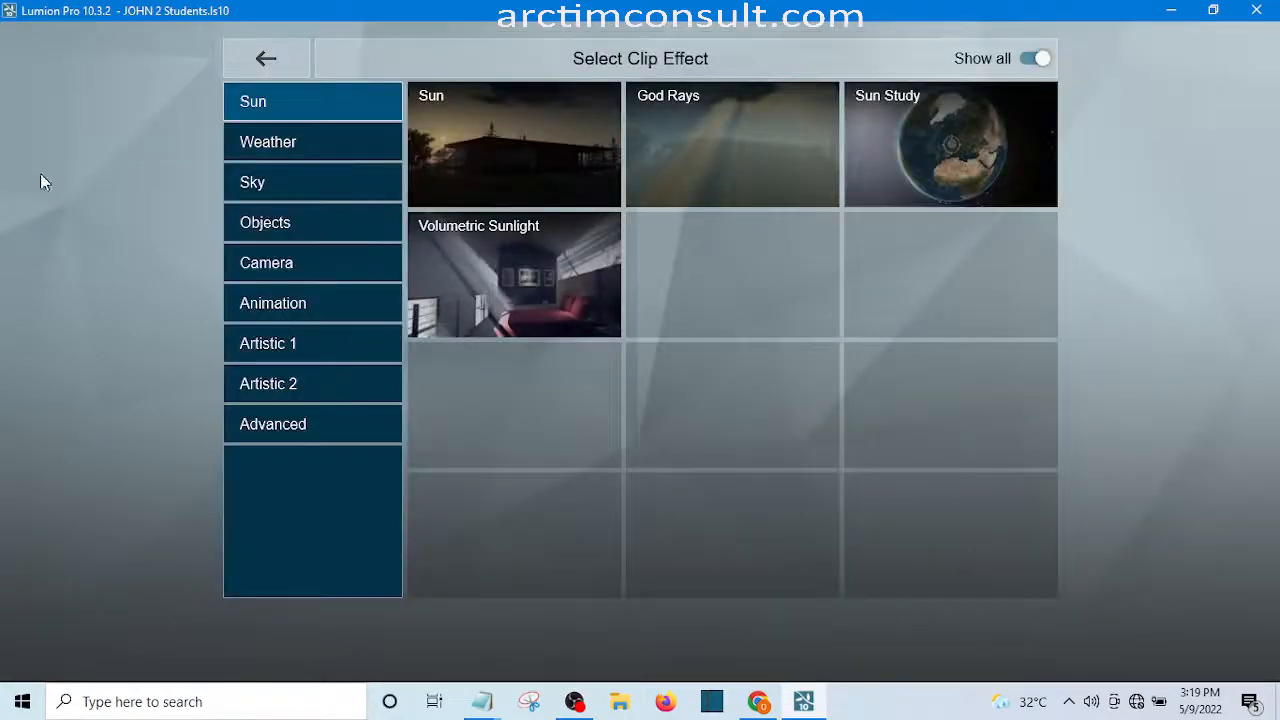
left_click(264, 54)
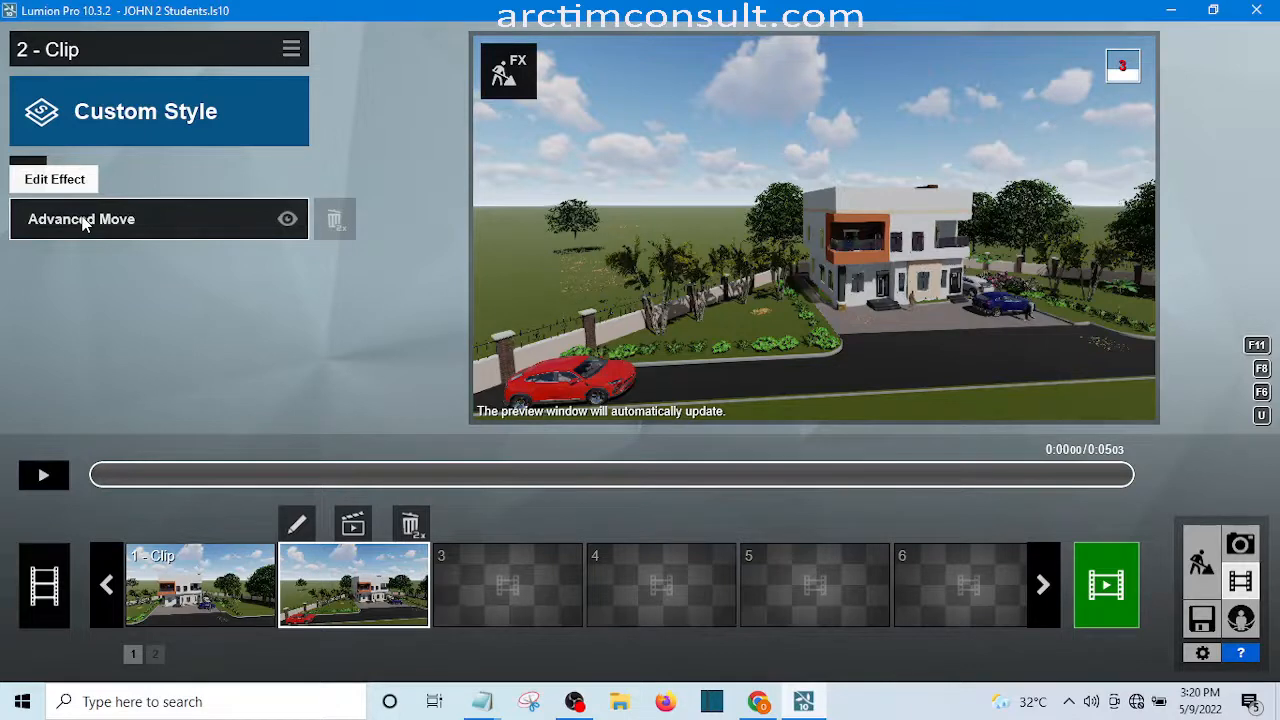
left_click(84, 222)
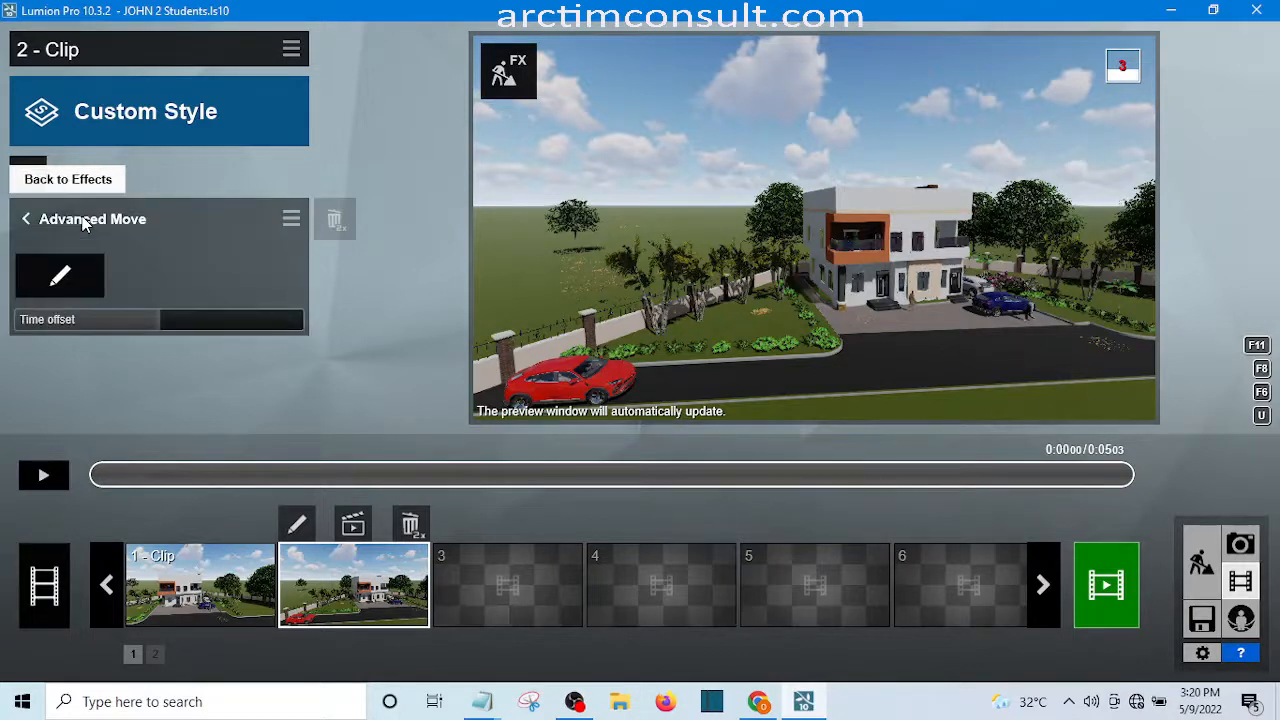
left_click(61, 275)
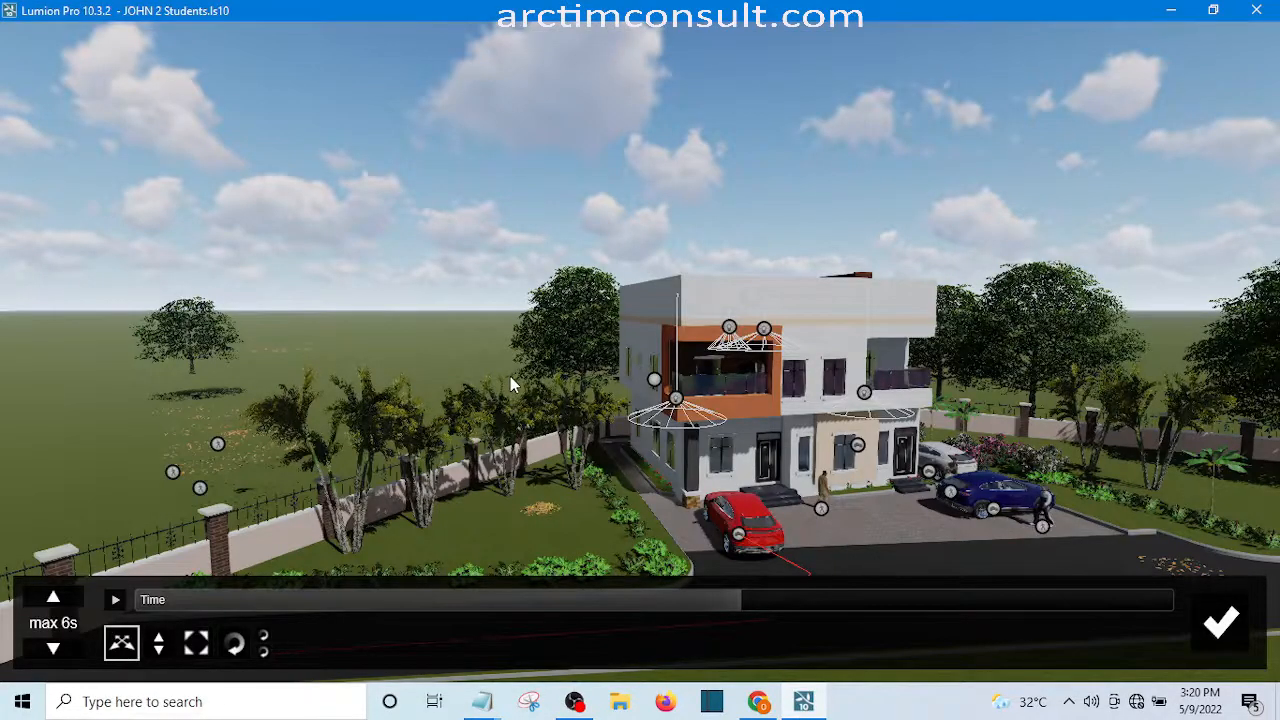
- Review the red car's existing movement by scrubbing back to 0.0 s and playing the animation through part of its path
left_click(590, 482)
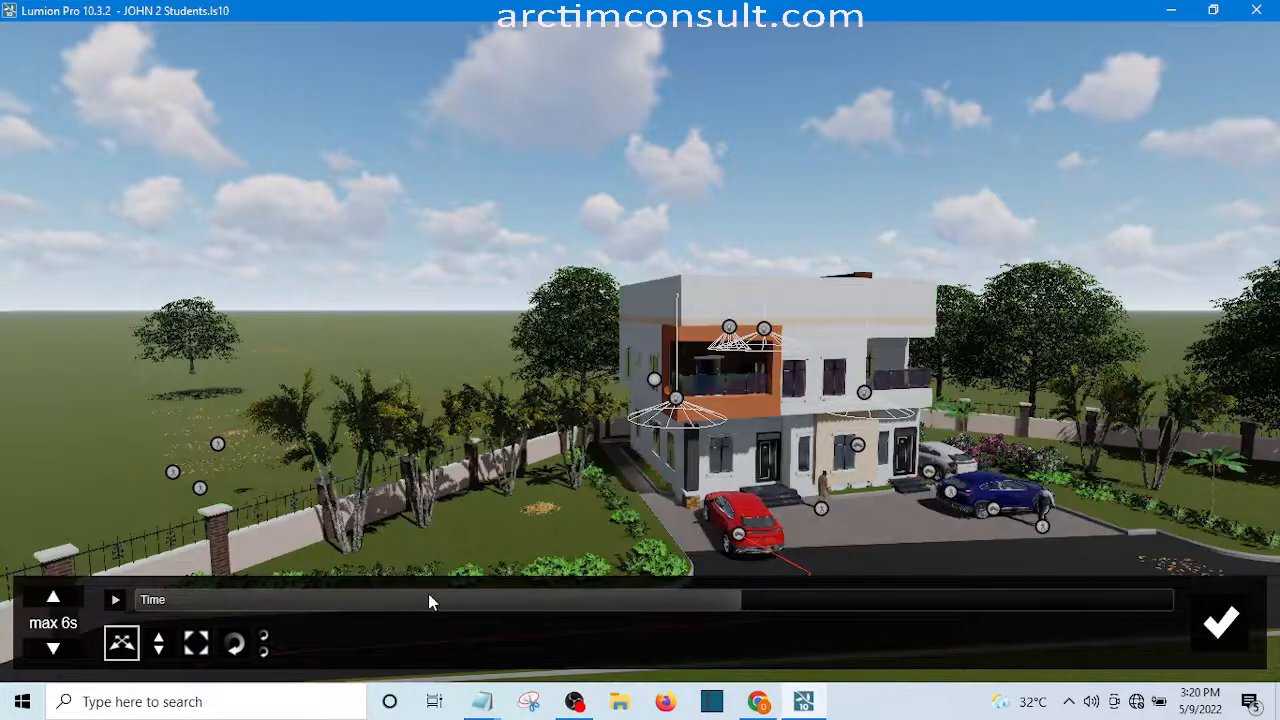
left_click(384, 588)
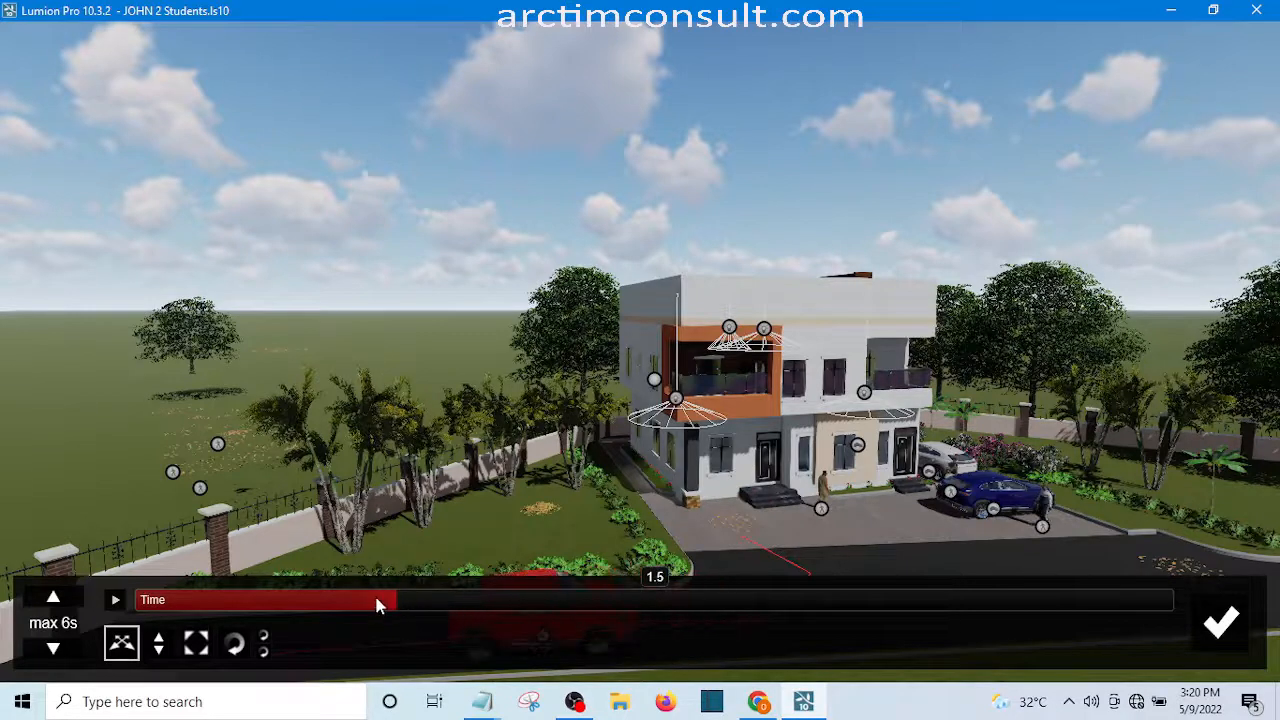
left_click(265, 601)
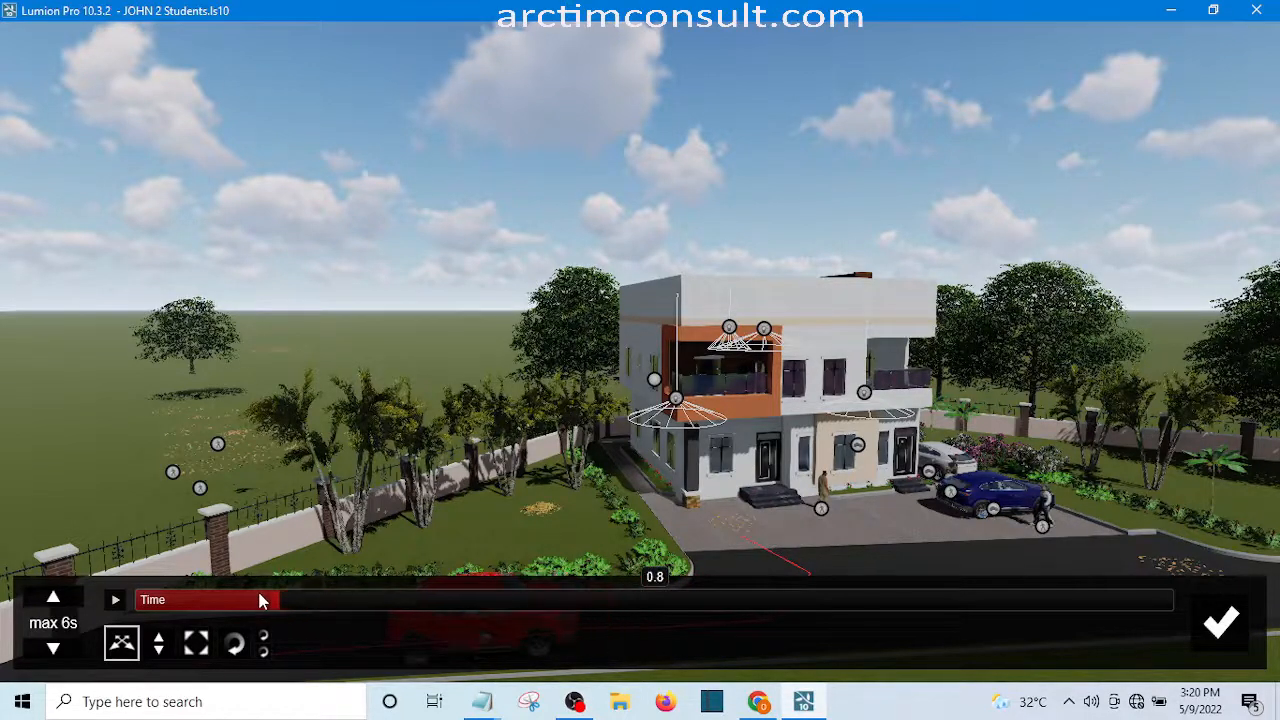
left_click(256, 600)
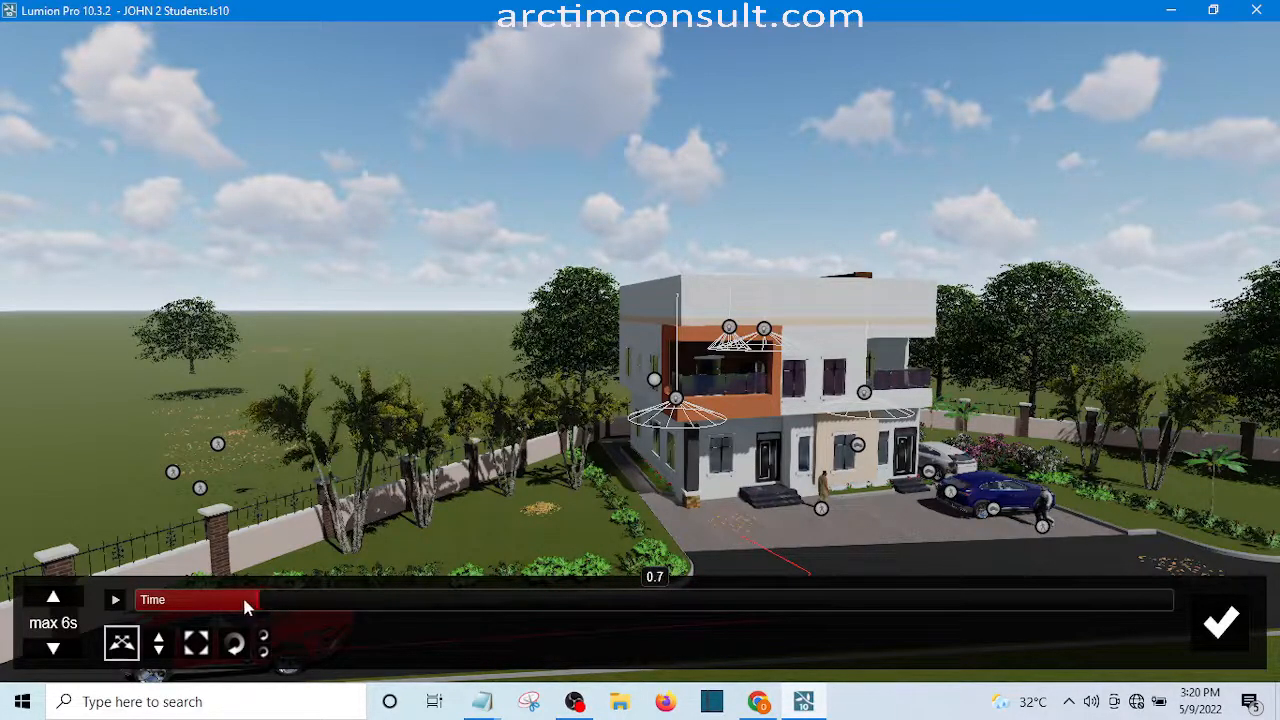
left_click(145, 598)
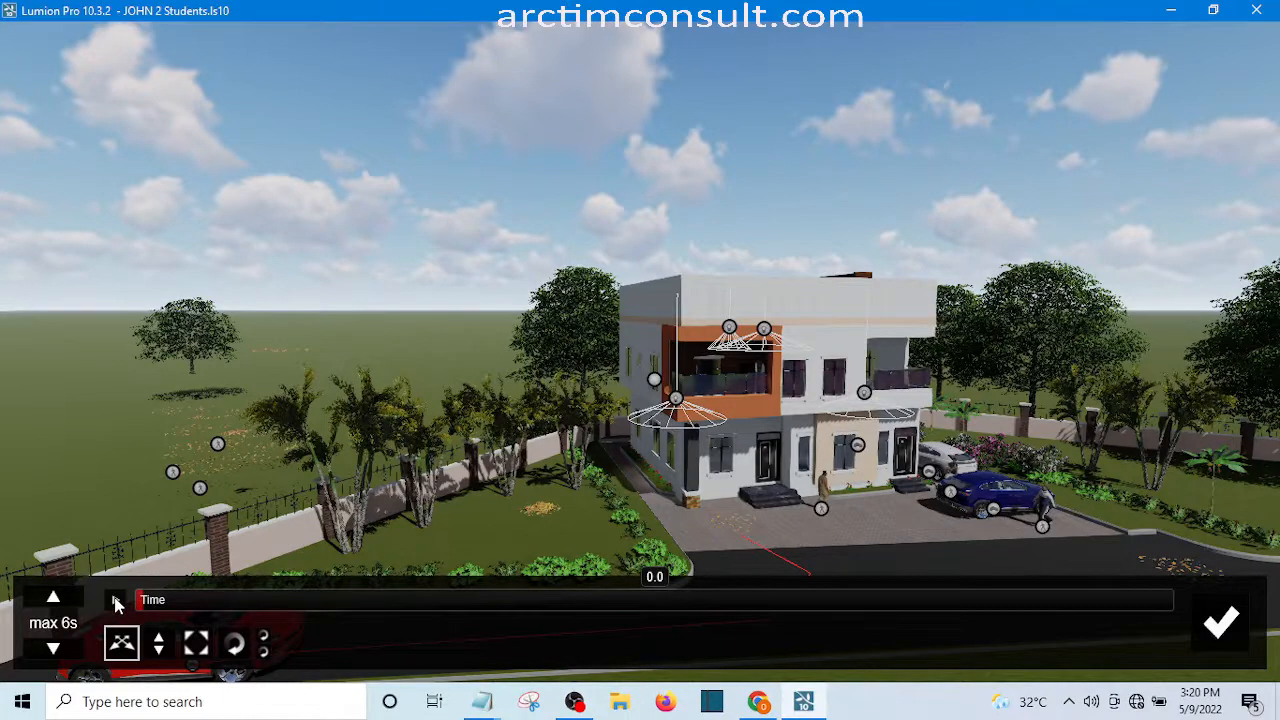
left_click(116, 601)
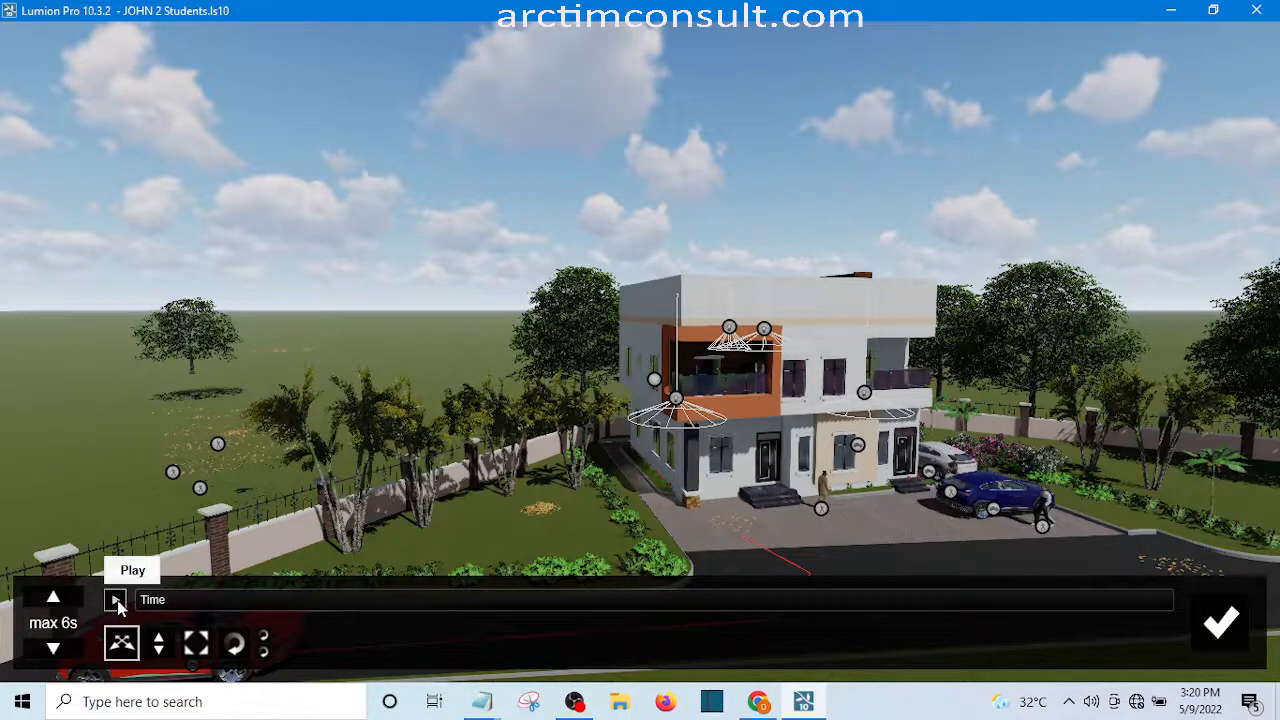
left_click(116, 601)
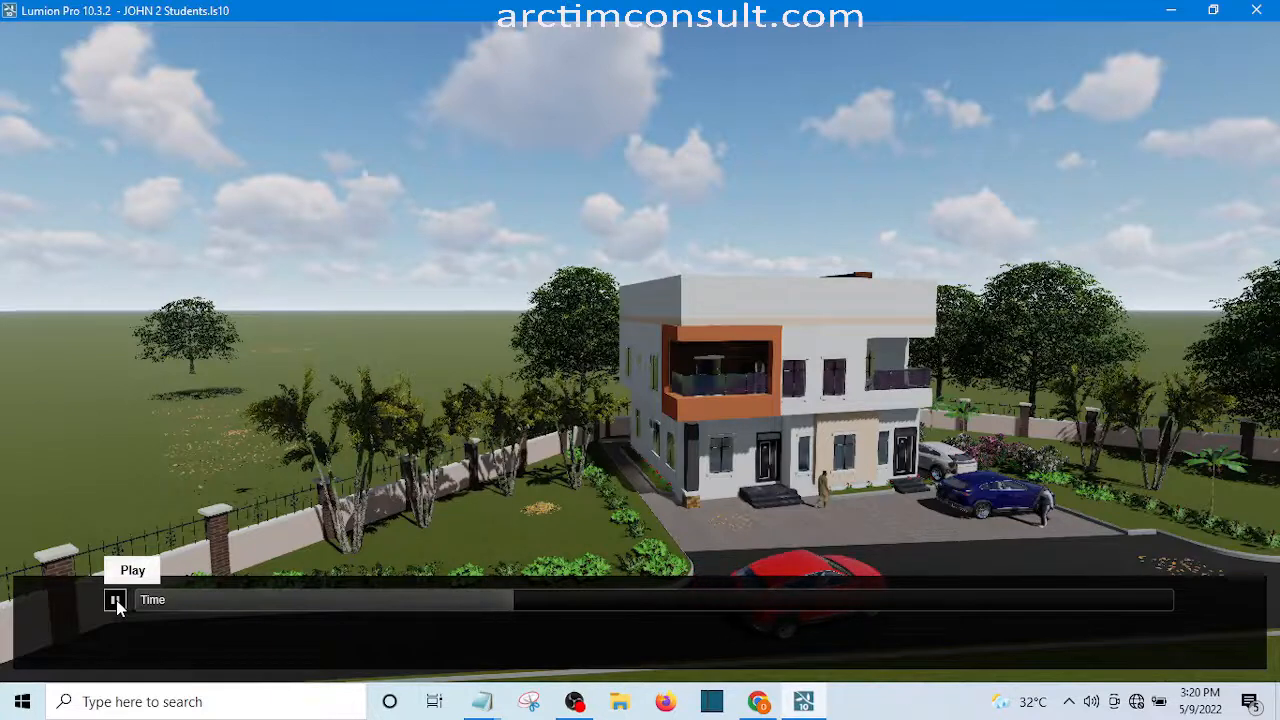
left_click(116, 600)
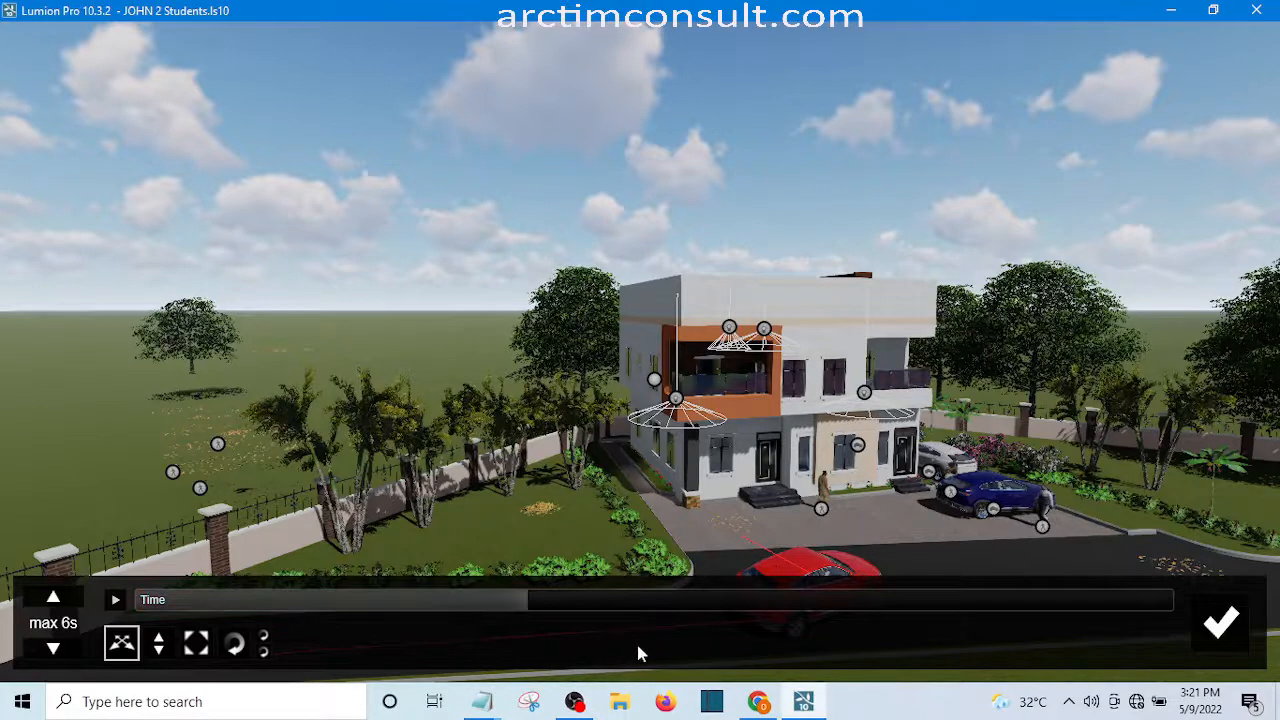
- Key the walking man's starting position beside the blue car at 1.1 s on the timeline
left_click(1046, 533)
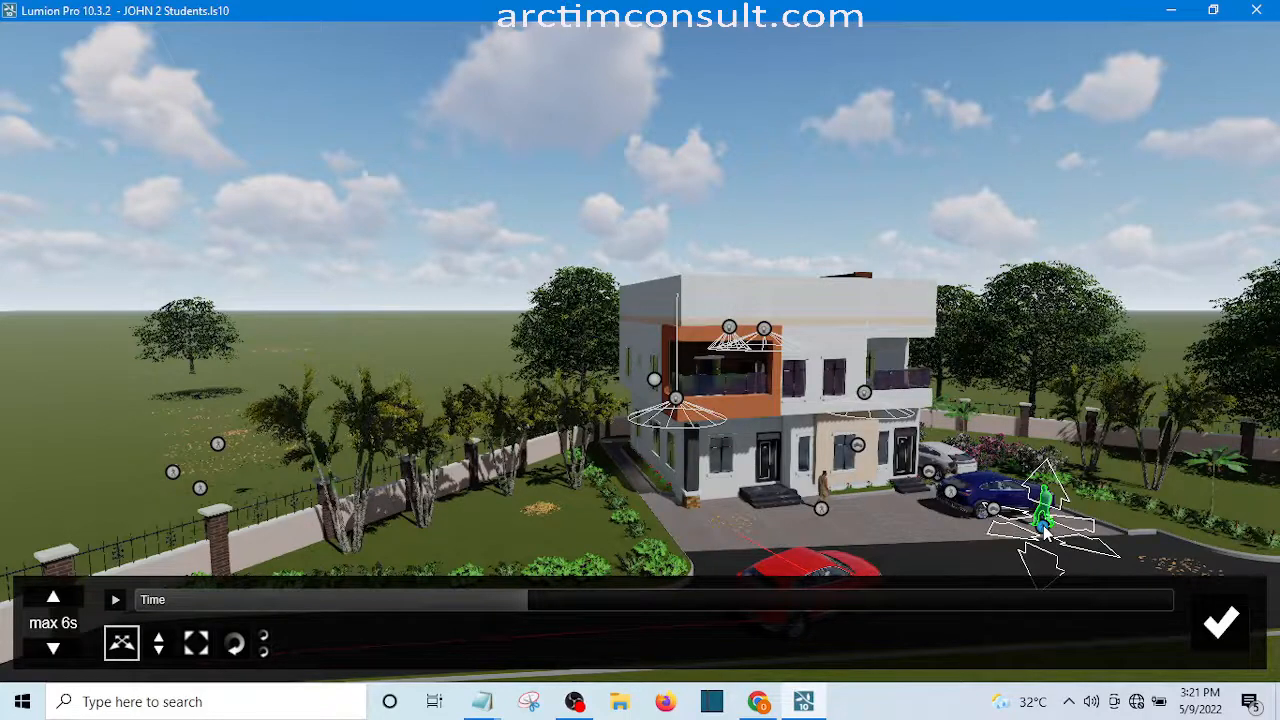
left_click(527, 600)
left_click_drag(340, 596, 522, 614)
left_click_drag(420, 600, 322, 607)
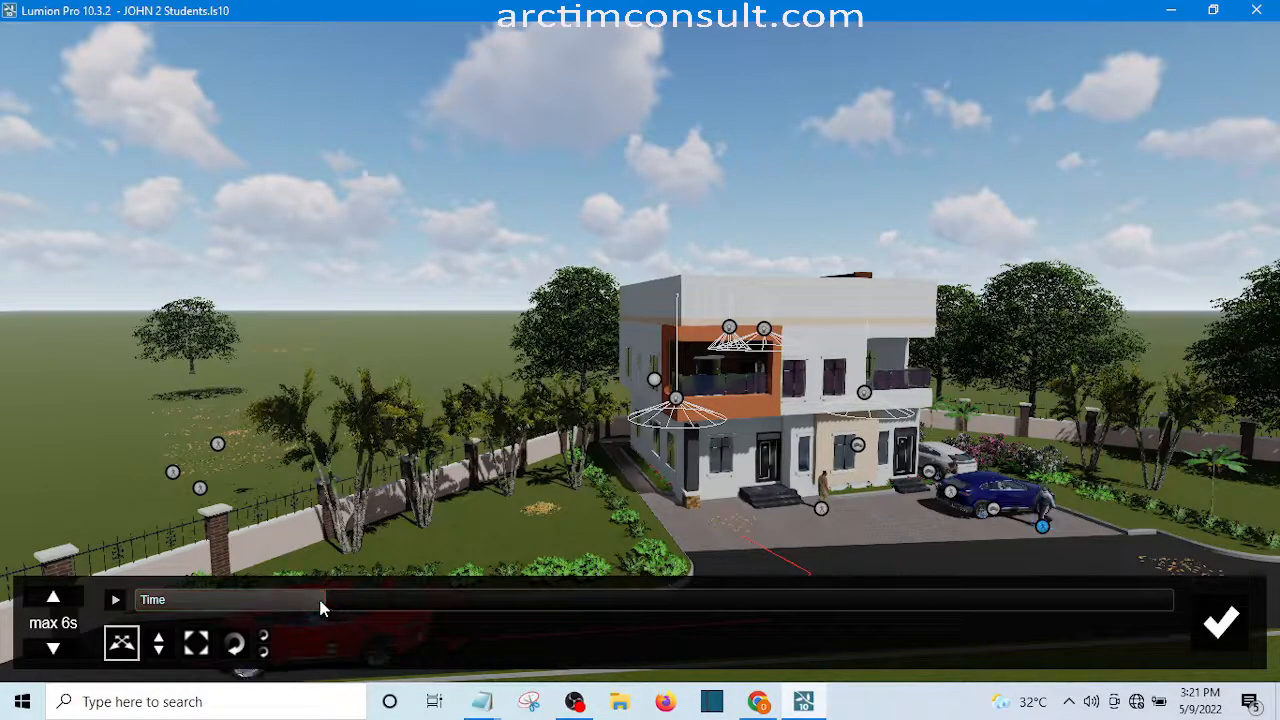
left_click(322, 603)
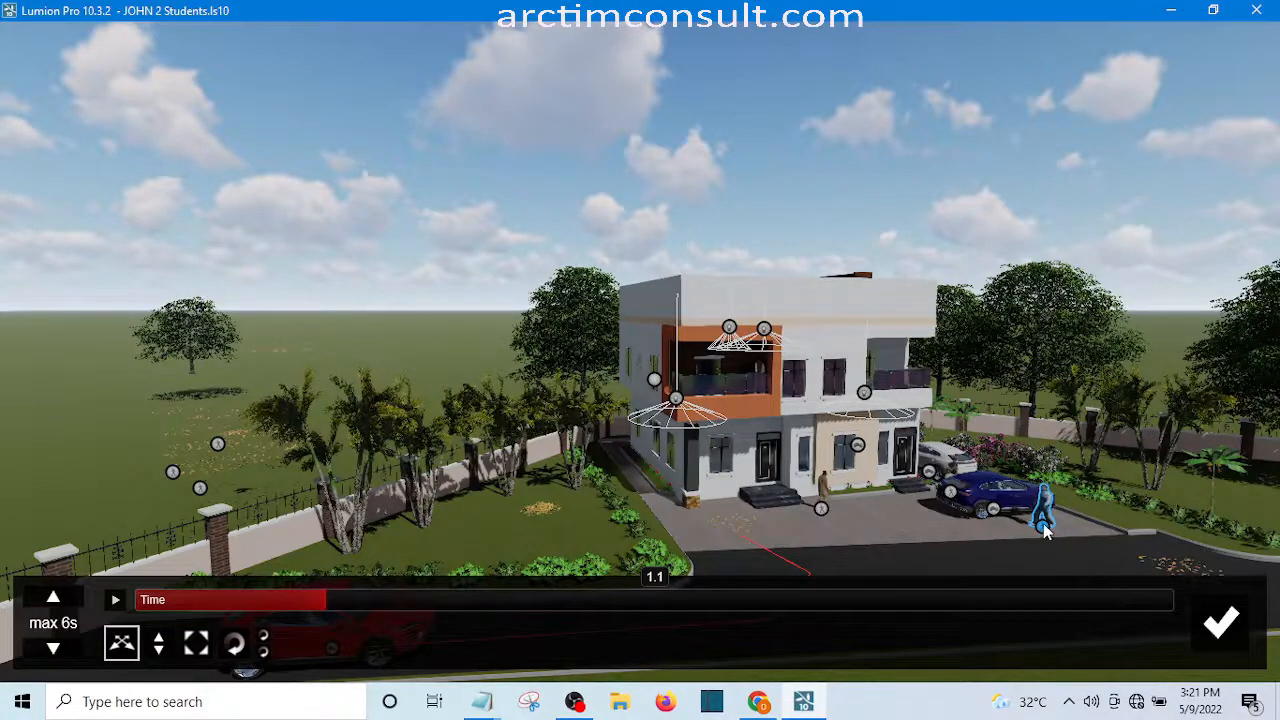
left_click_drag(1039, 531, 1039, 533)
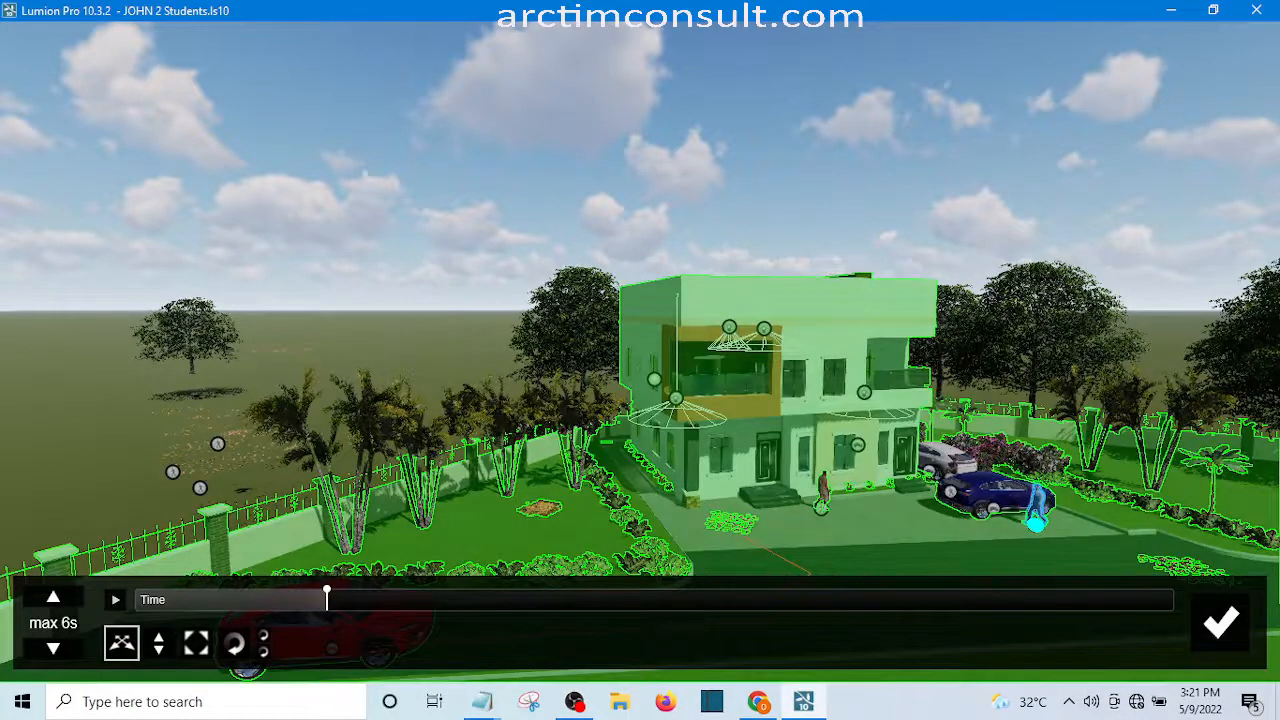
- Key the walking man at 3.9 s on the paved driveway between the blue and red cars, close to the road edge
right_click_drag(952, 340, 915, 345)
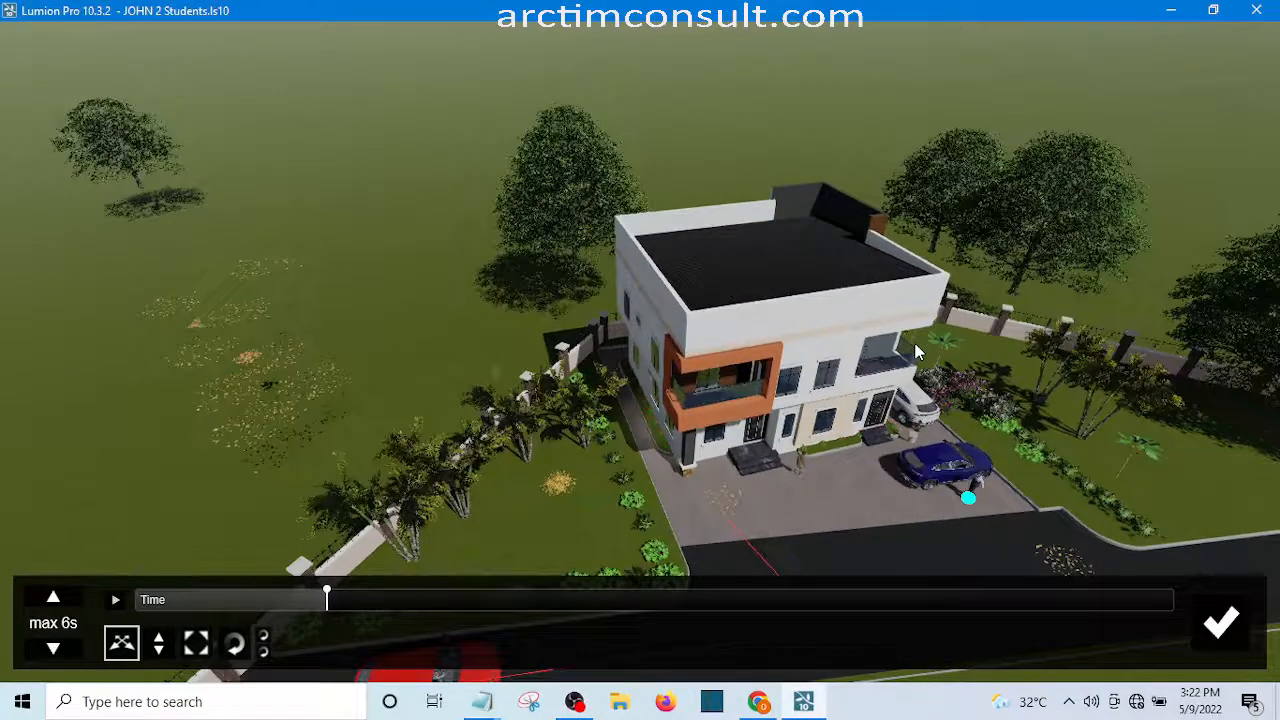
key("e")
key("e")
key("e")
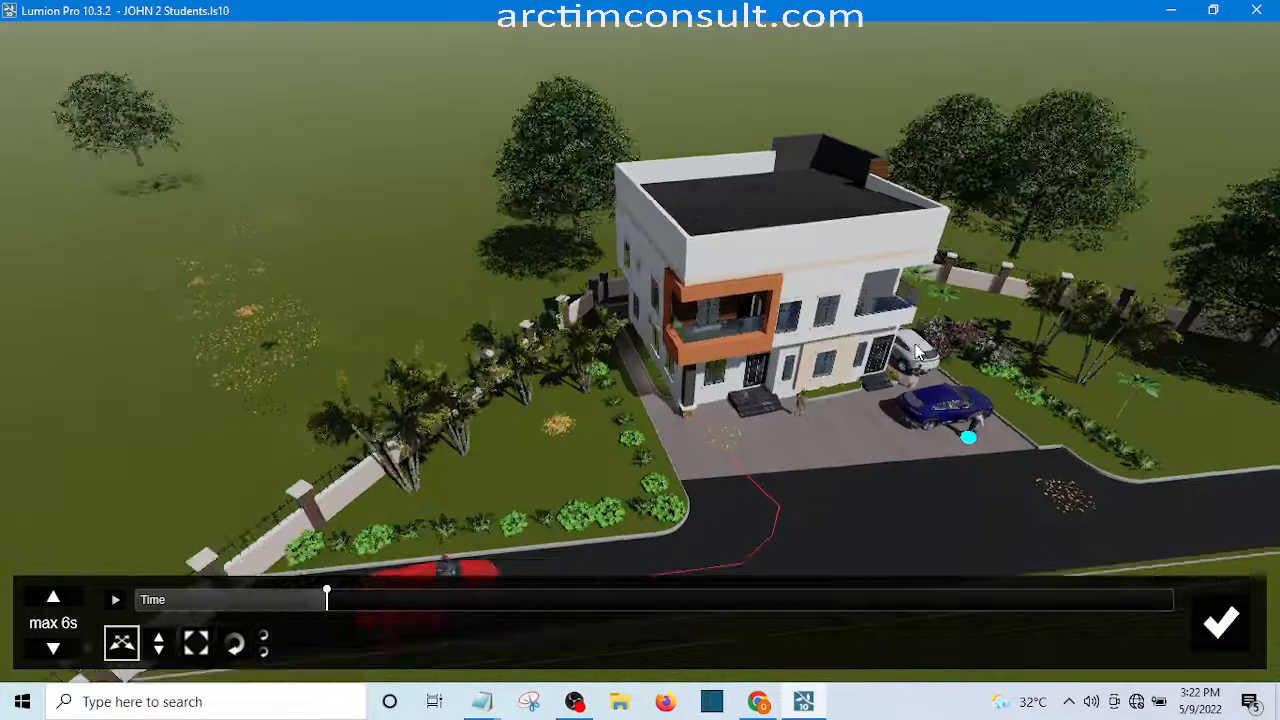
scroll(948, 364, "down", 3)
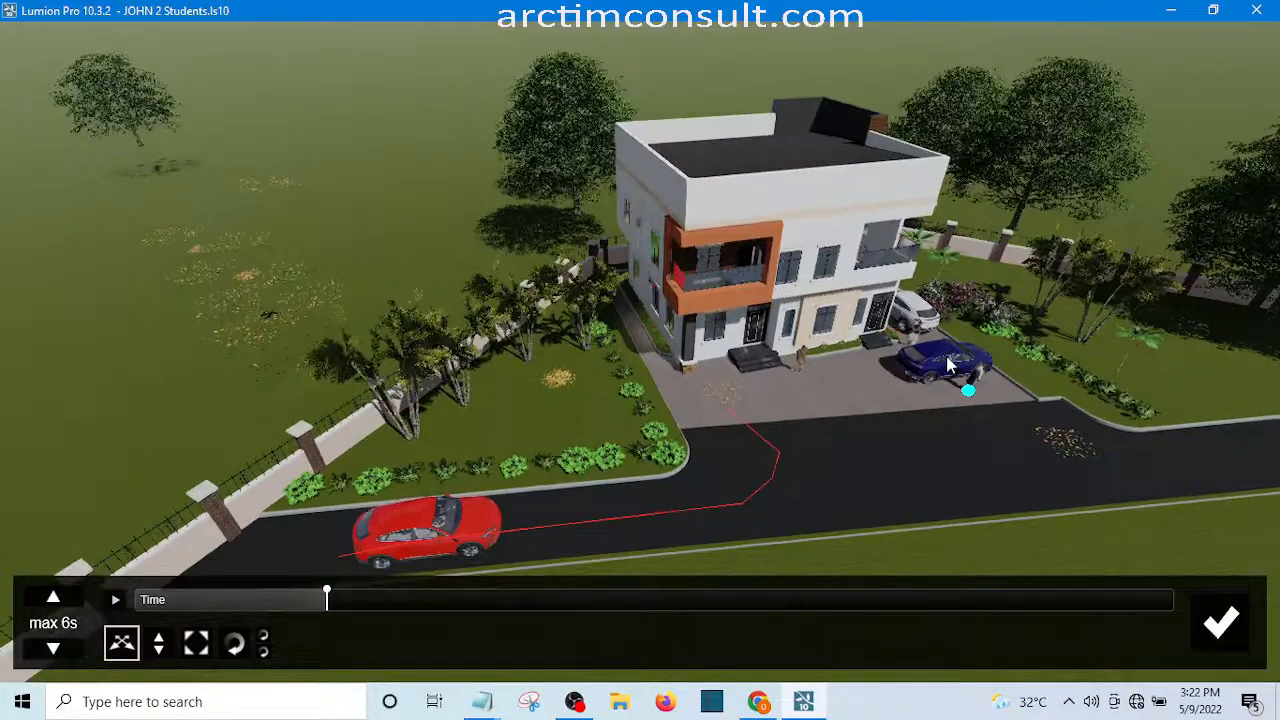
key("e")
key("e")
key("e")
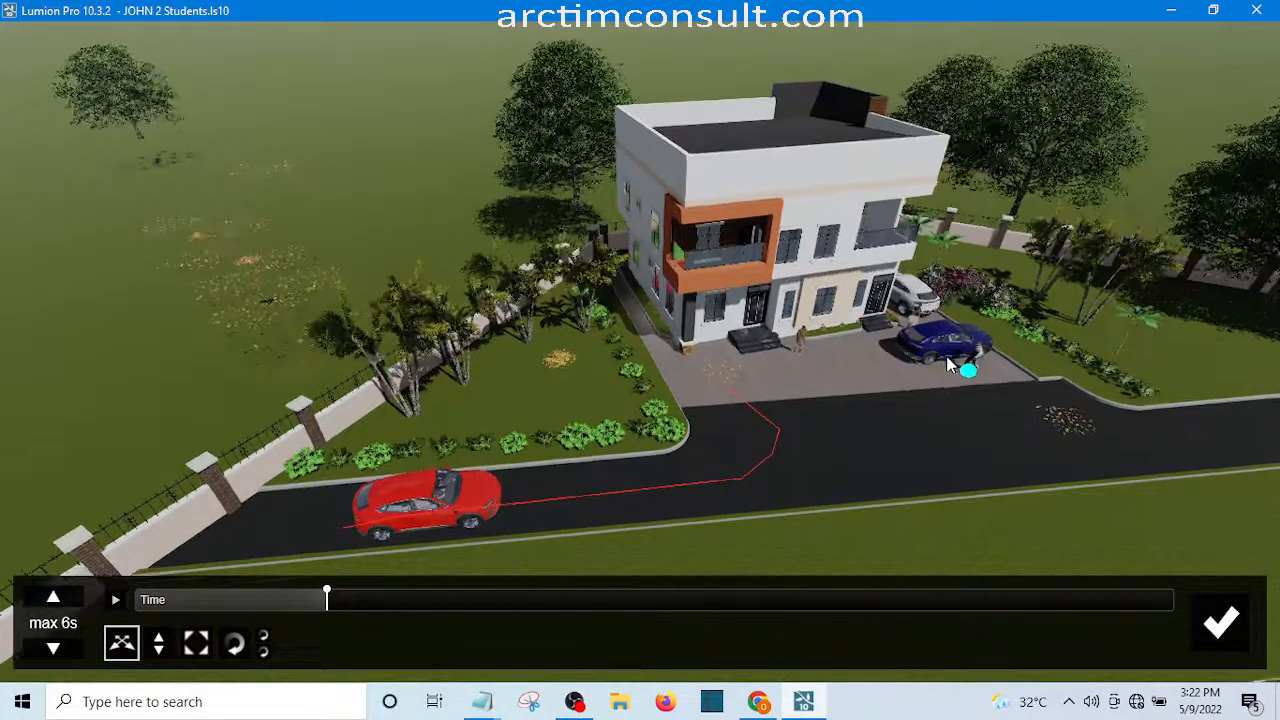
key("e")
key("e")
key("e")
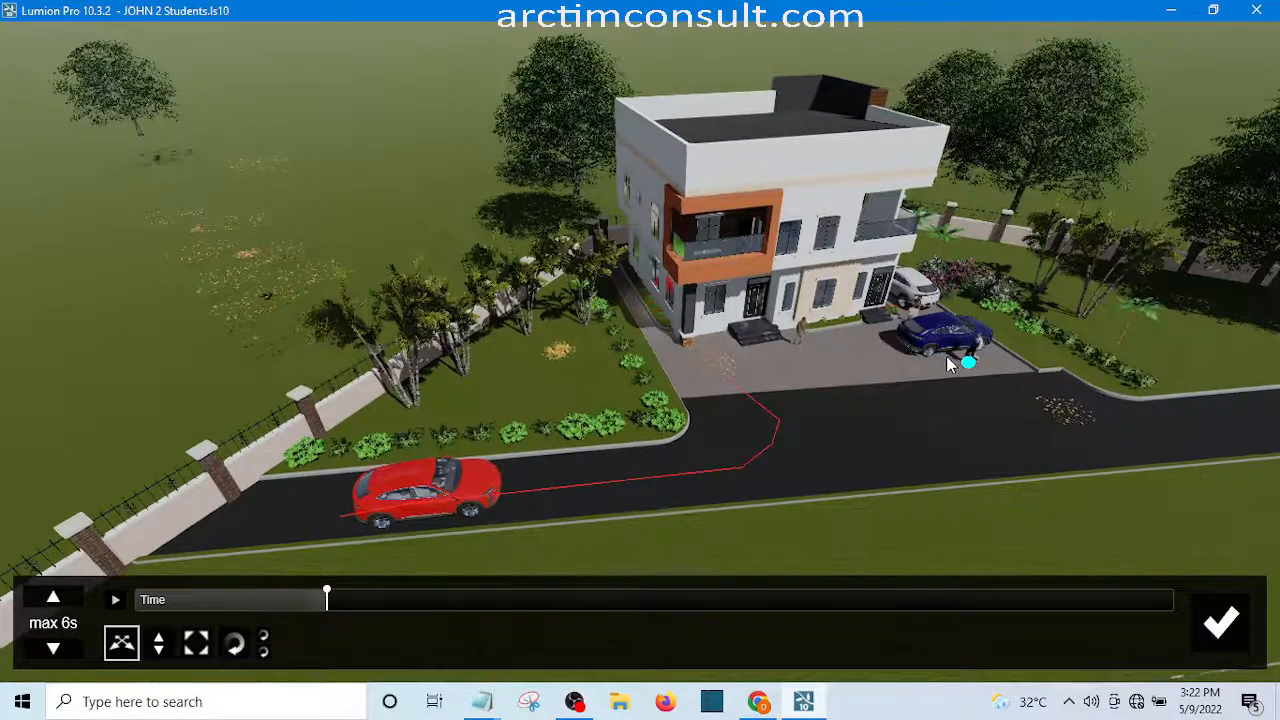
key("e")
key("e")
key("e")
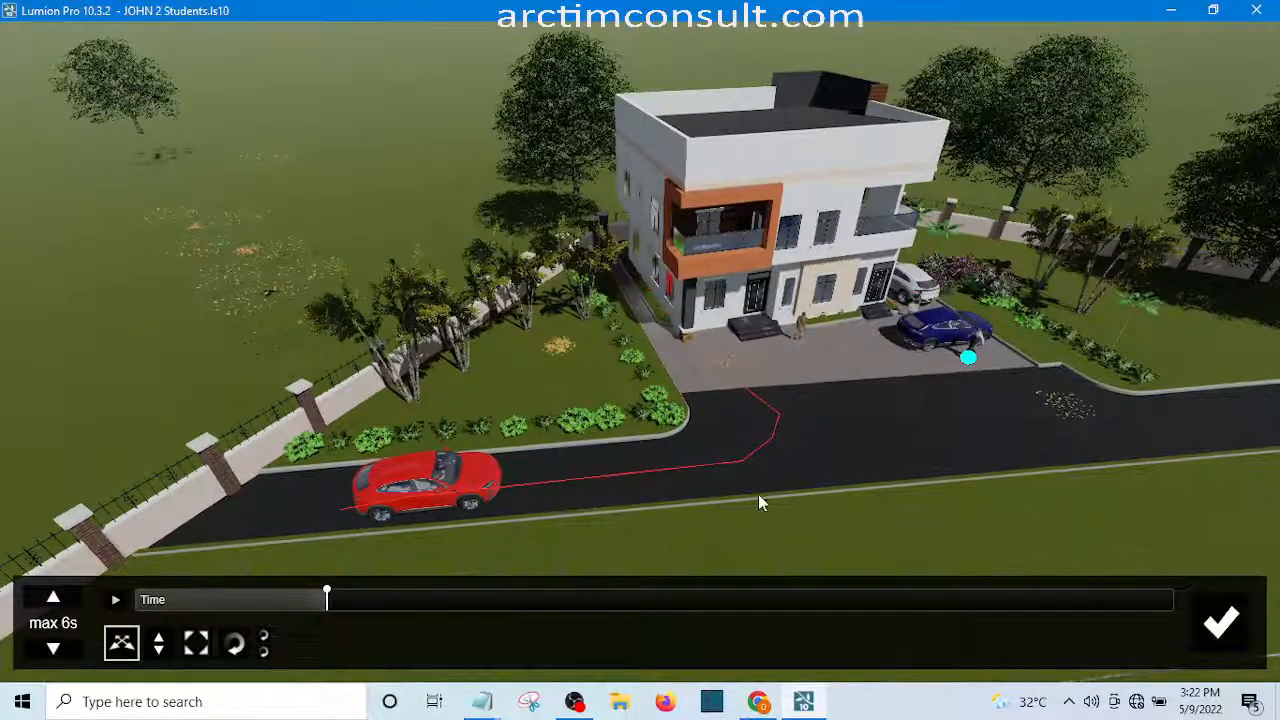
left_click(325, 599)
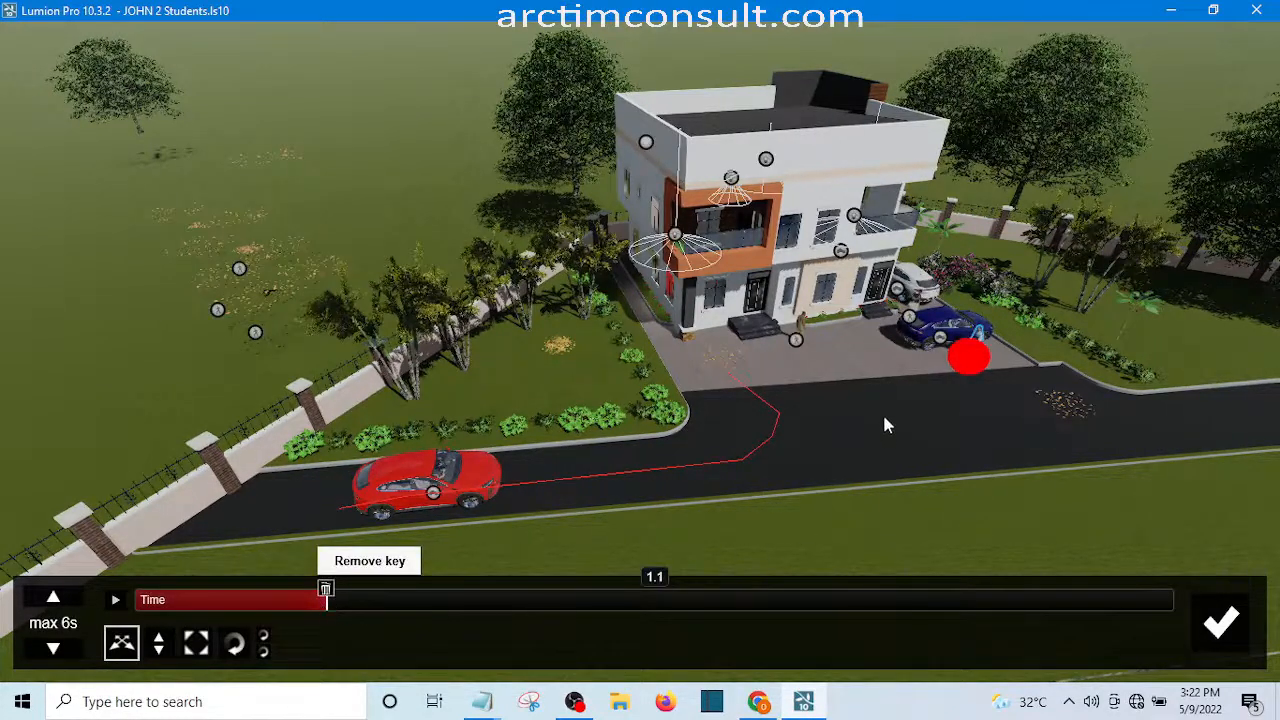
left_click(317, 600)
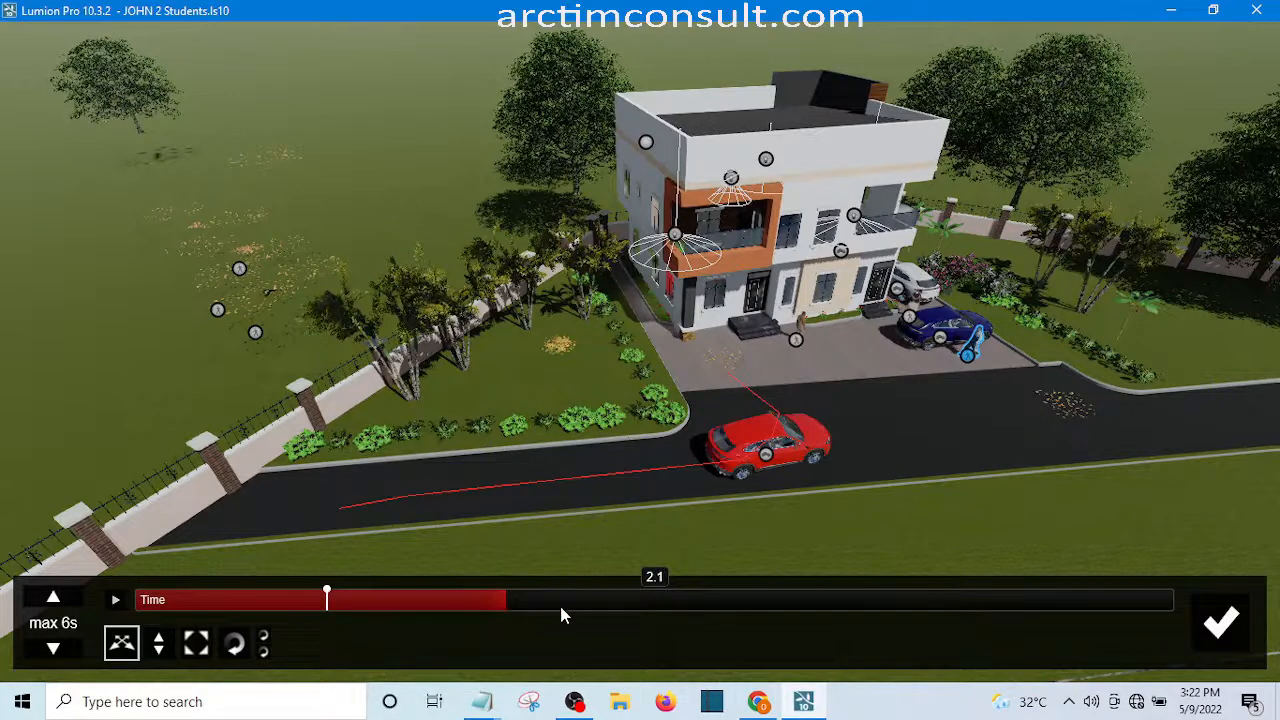
left_click_drag(575, 607, 818, 604)
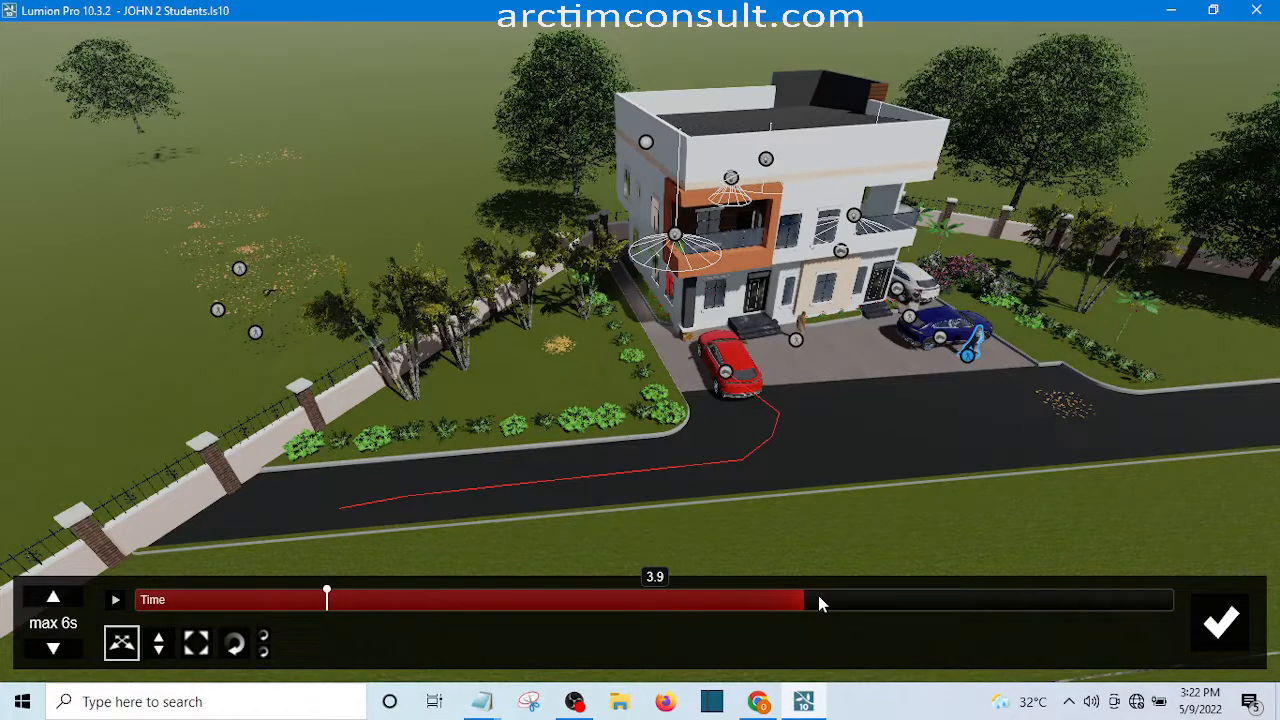
left_click(818, 597)
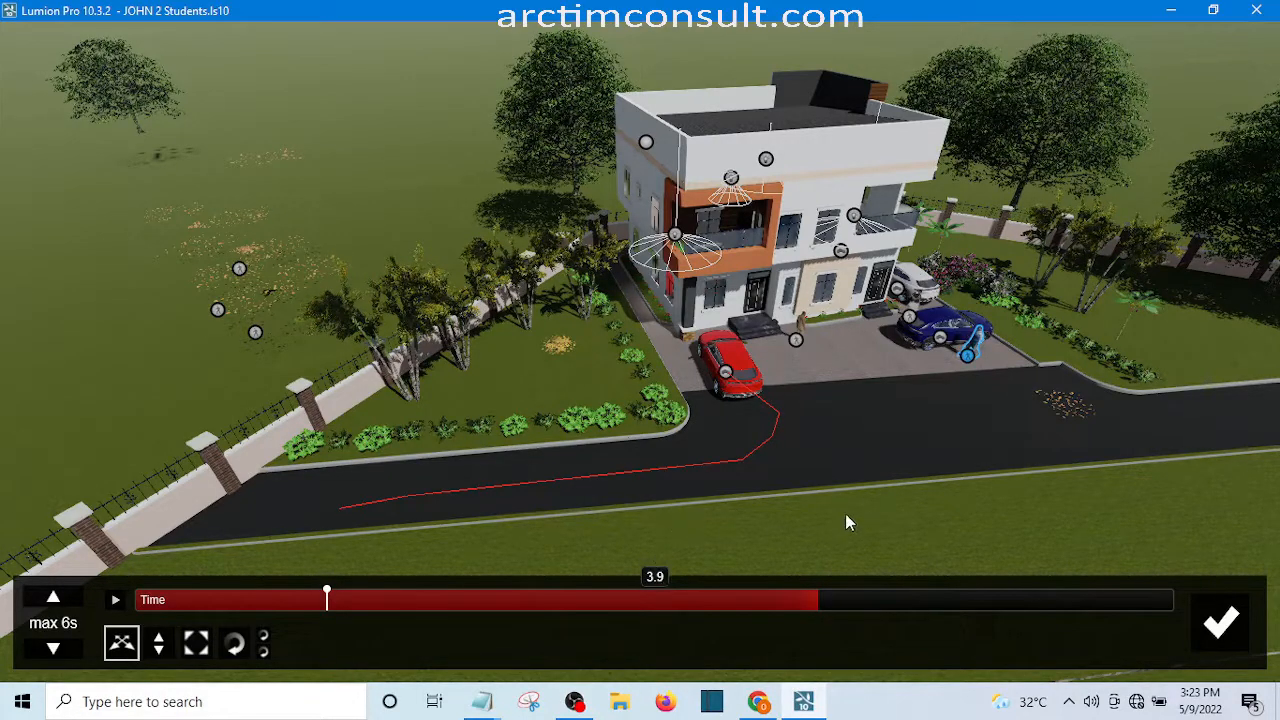
left_click(972, 362)
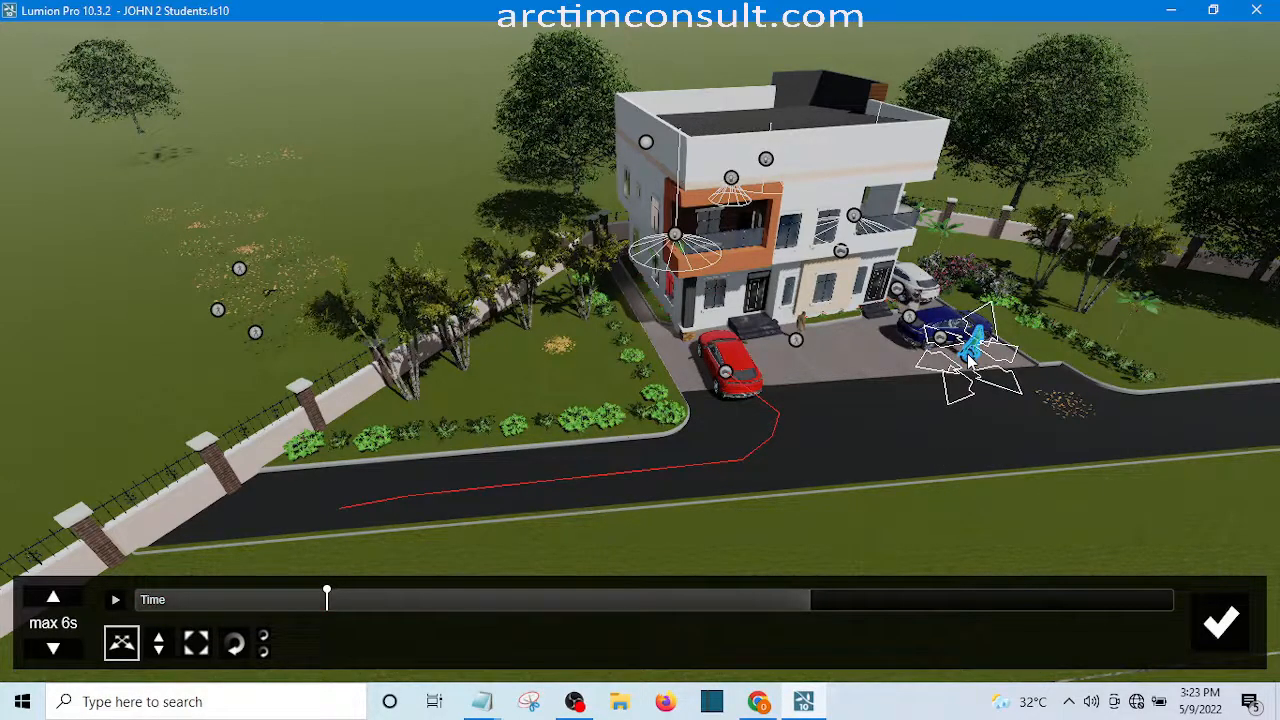
left_click(853, 362)
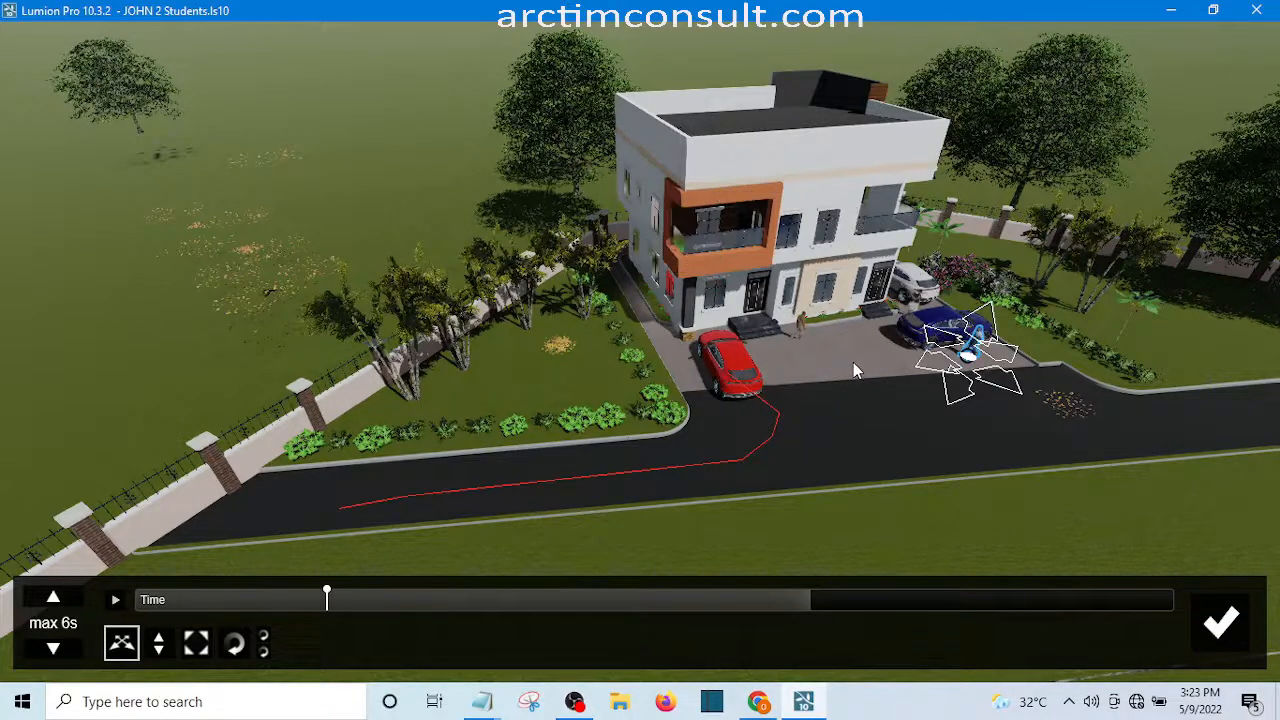
left_click_drag(853, 363, 920, 381)
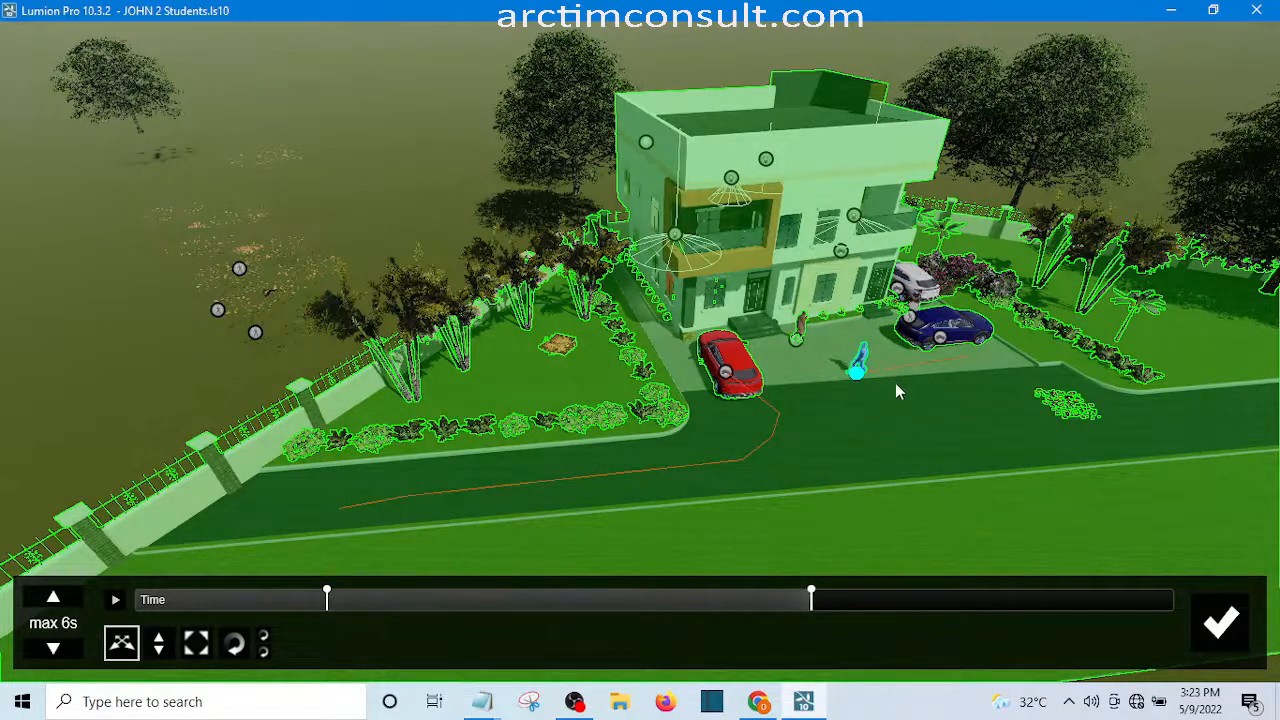
- Try to key a new heading for the walking man at 5.9 s, working from a steeper overhead view
left_click(811, 604)
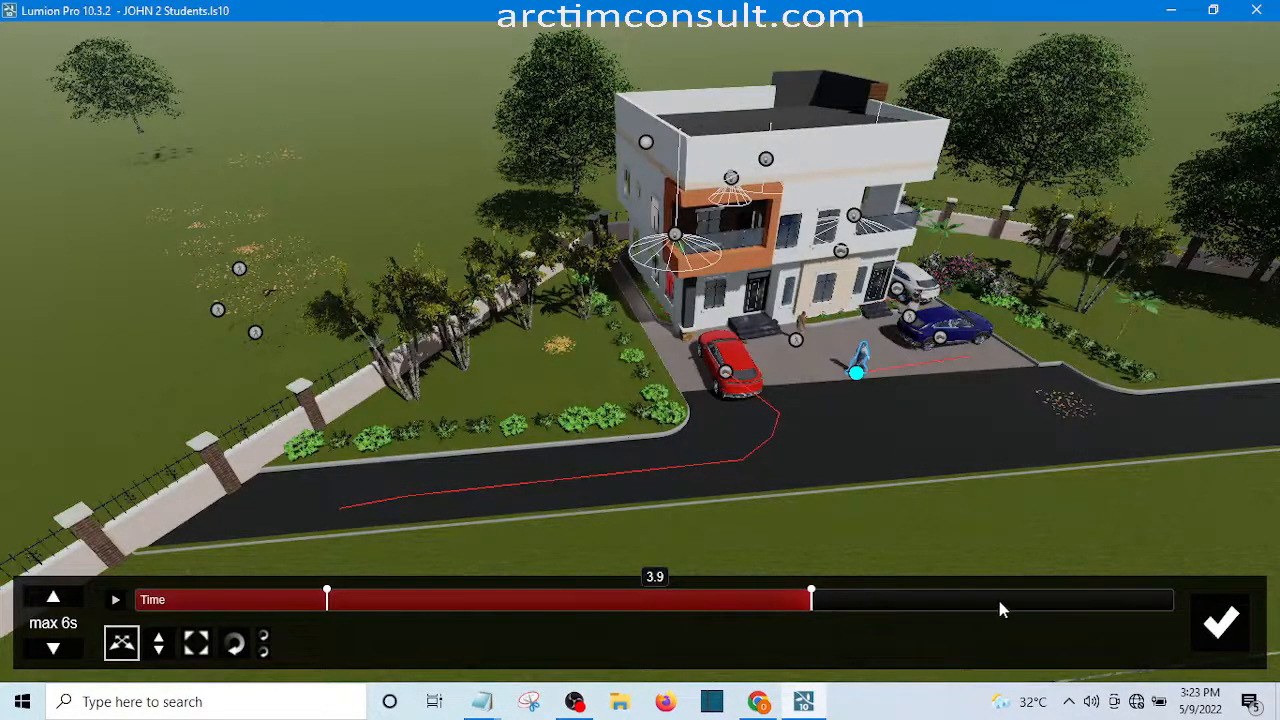
left_click_drag(1071, 600, 1101, 599)
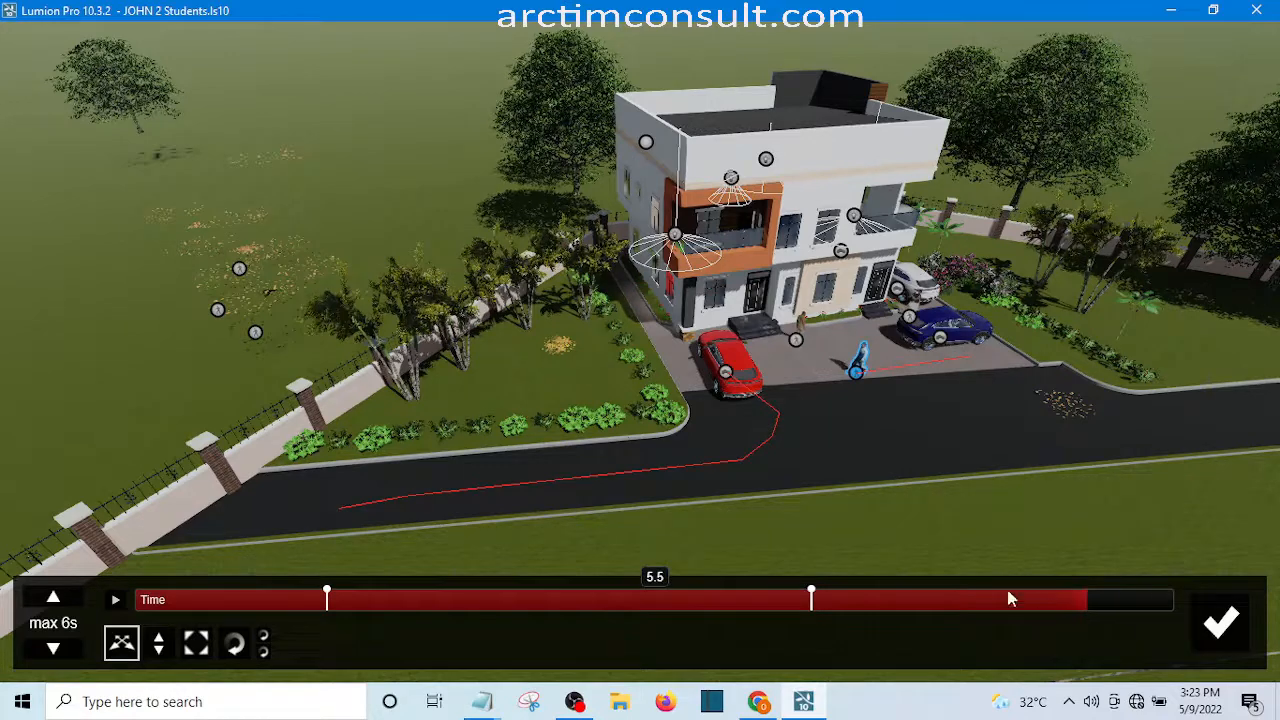
left_click(811, 603)
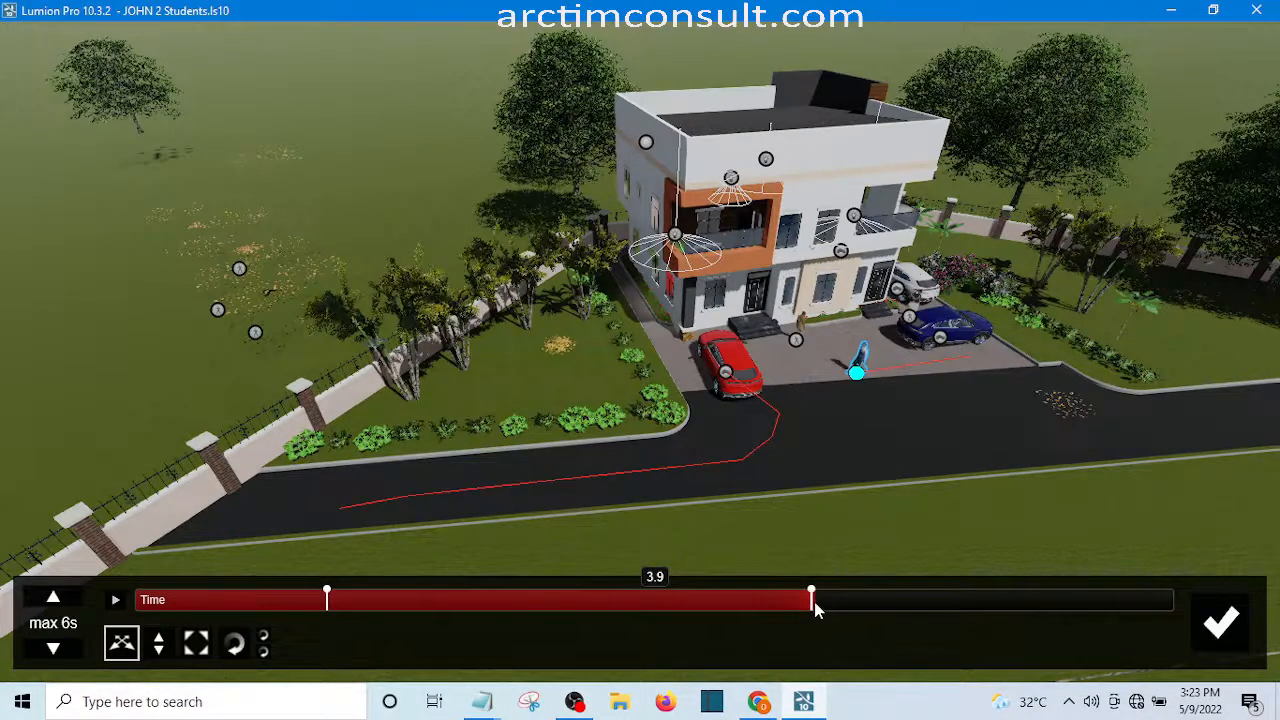
left_click(1162, 610)
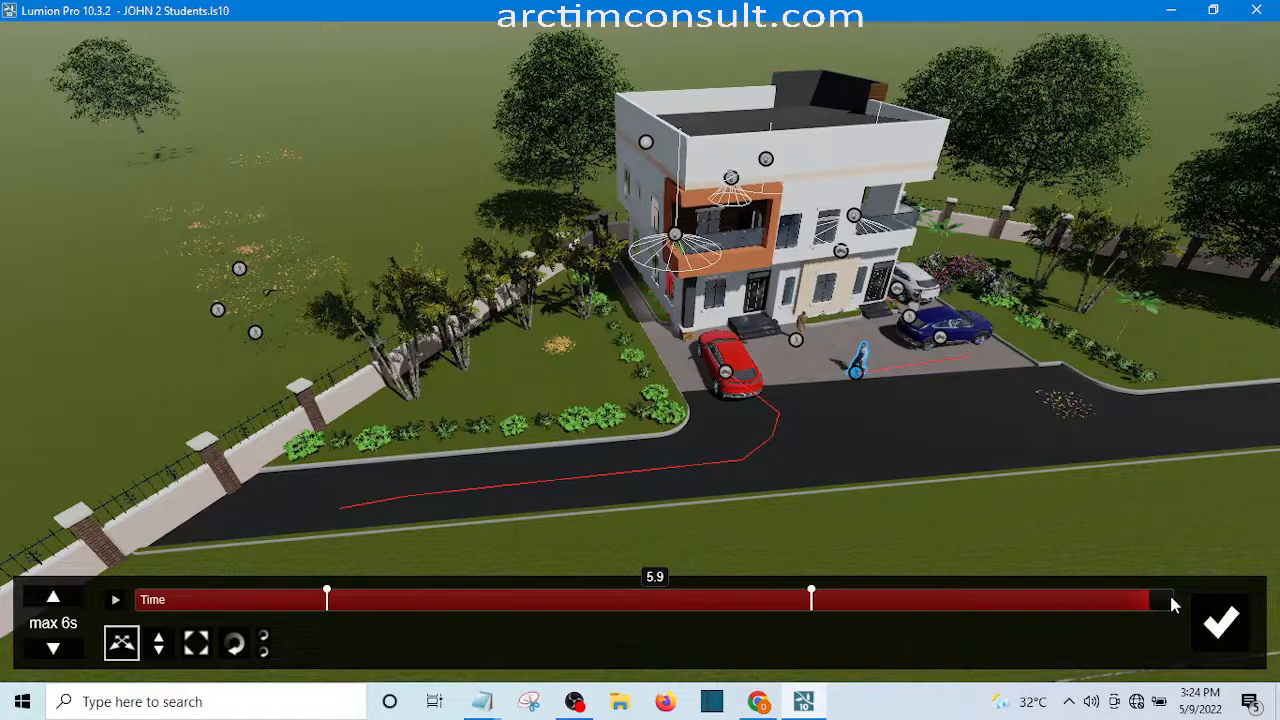
left_click(1157, 602)
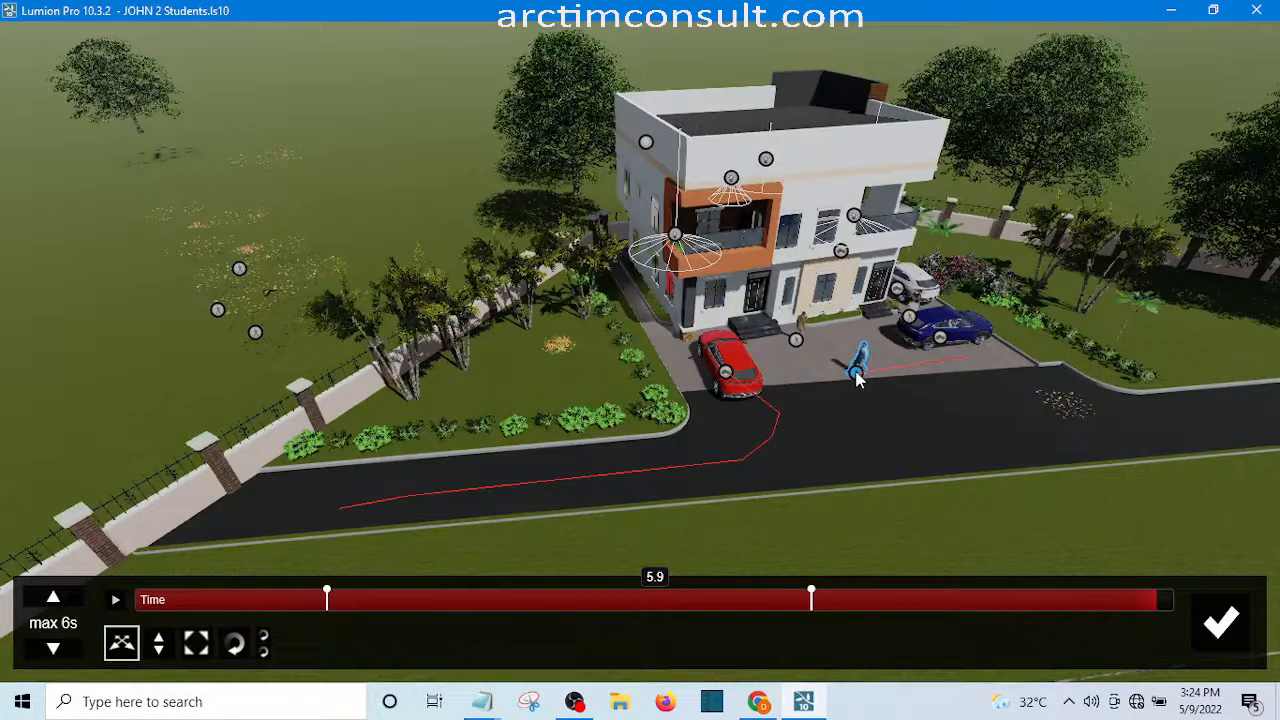
left_click(856, 374)
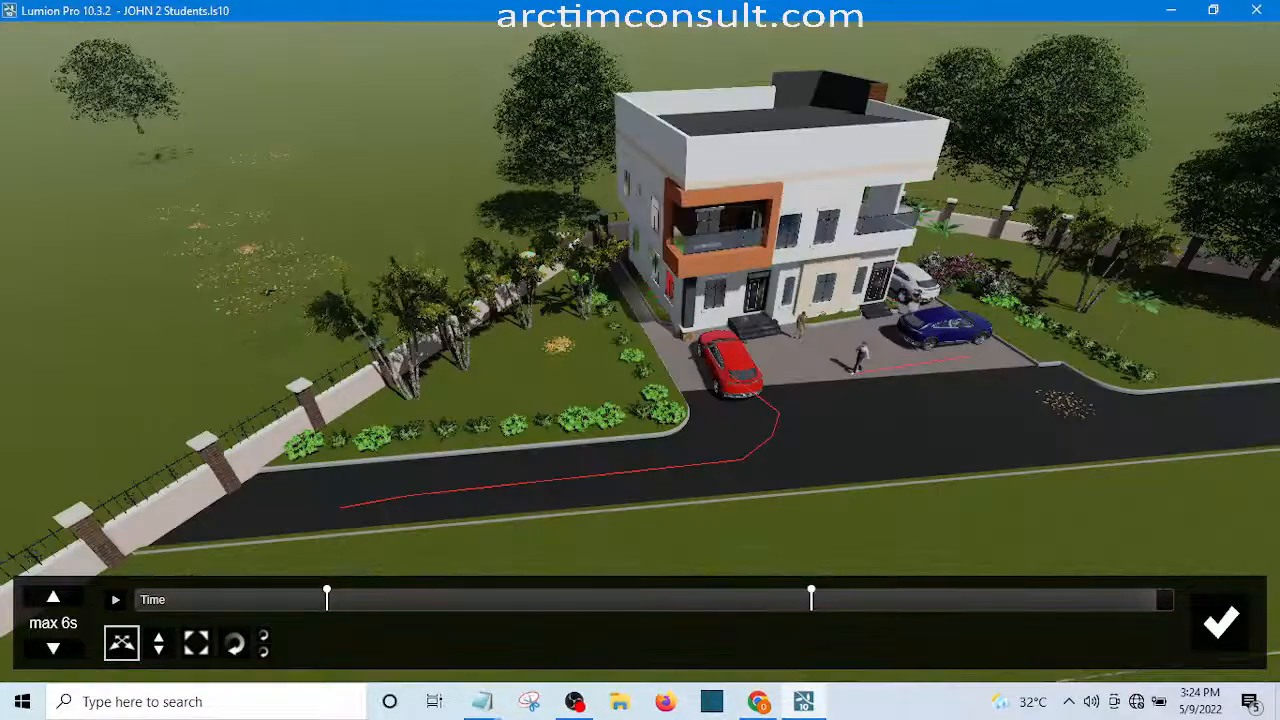
right_click_drag(640, 350, 647, 408)
right_click_drag(866, 244, 846, 378)
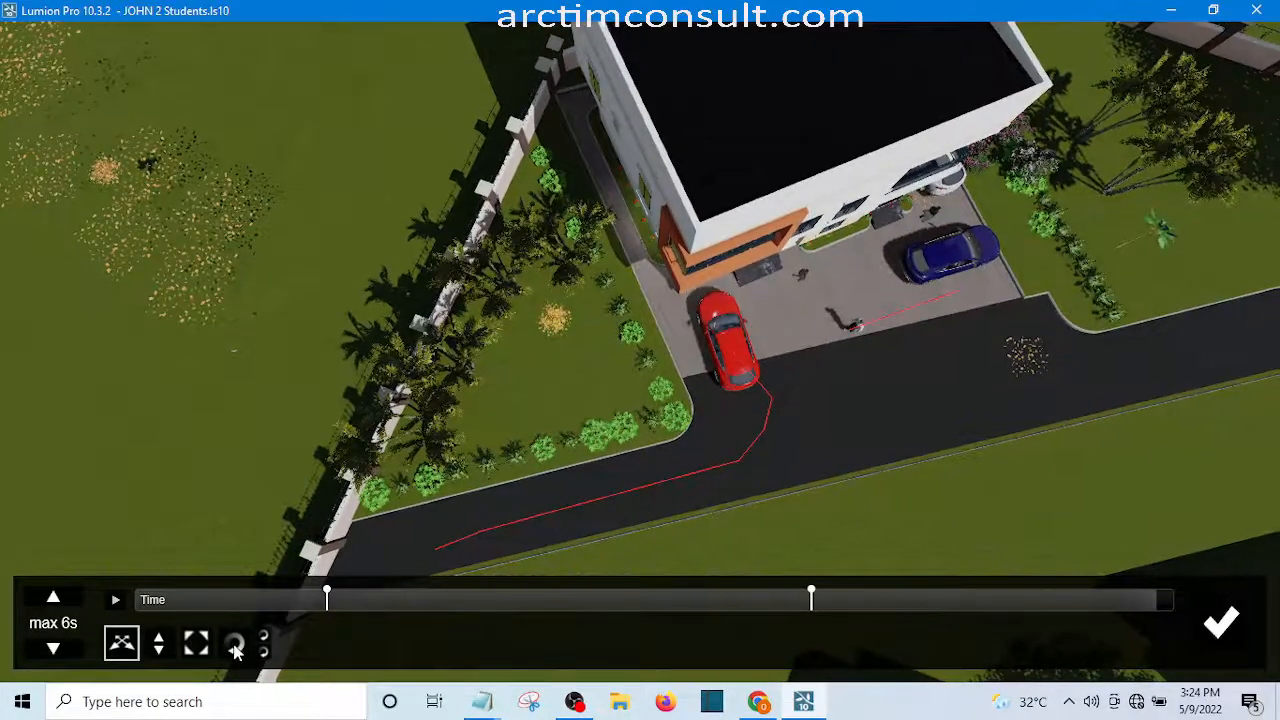
left_click(236, 651)
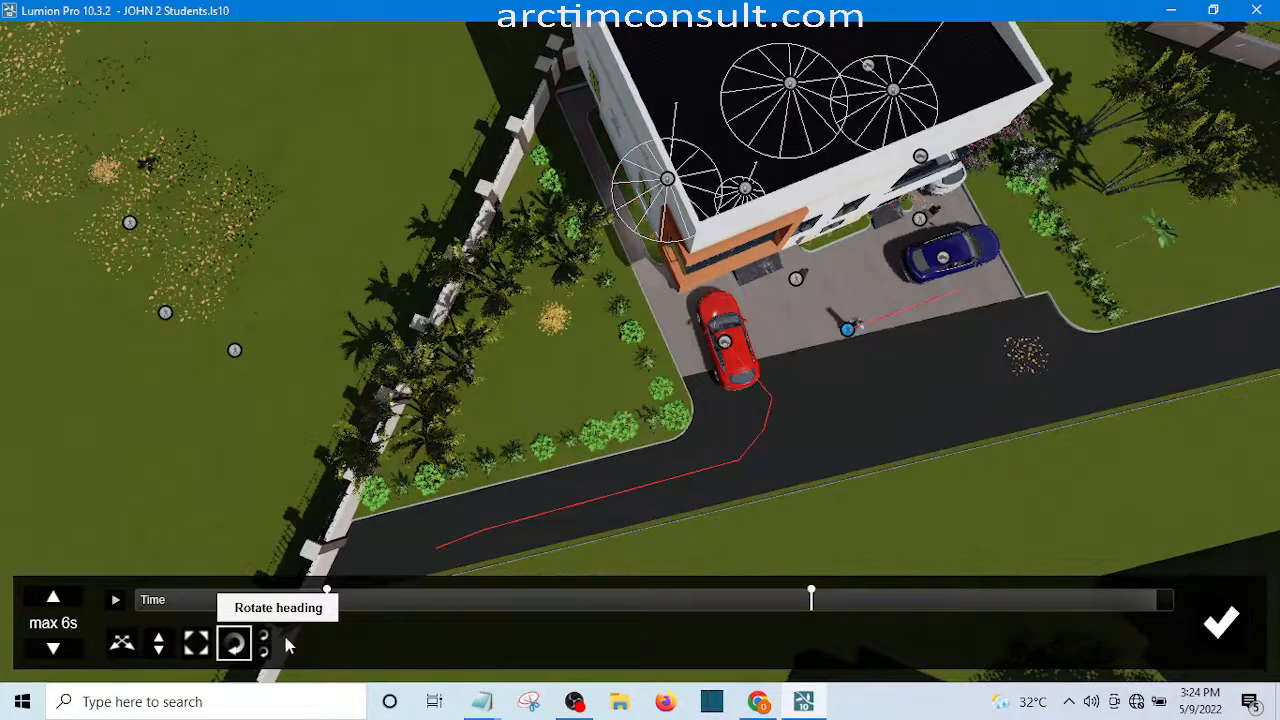
left_click(848, 330)
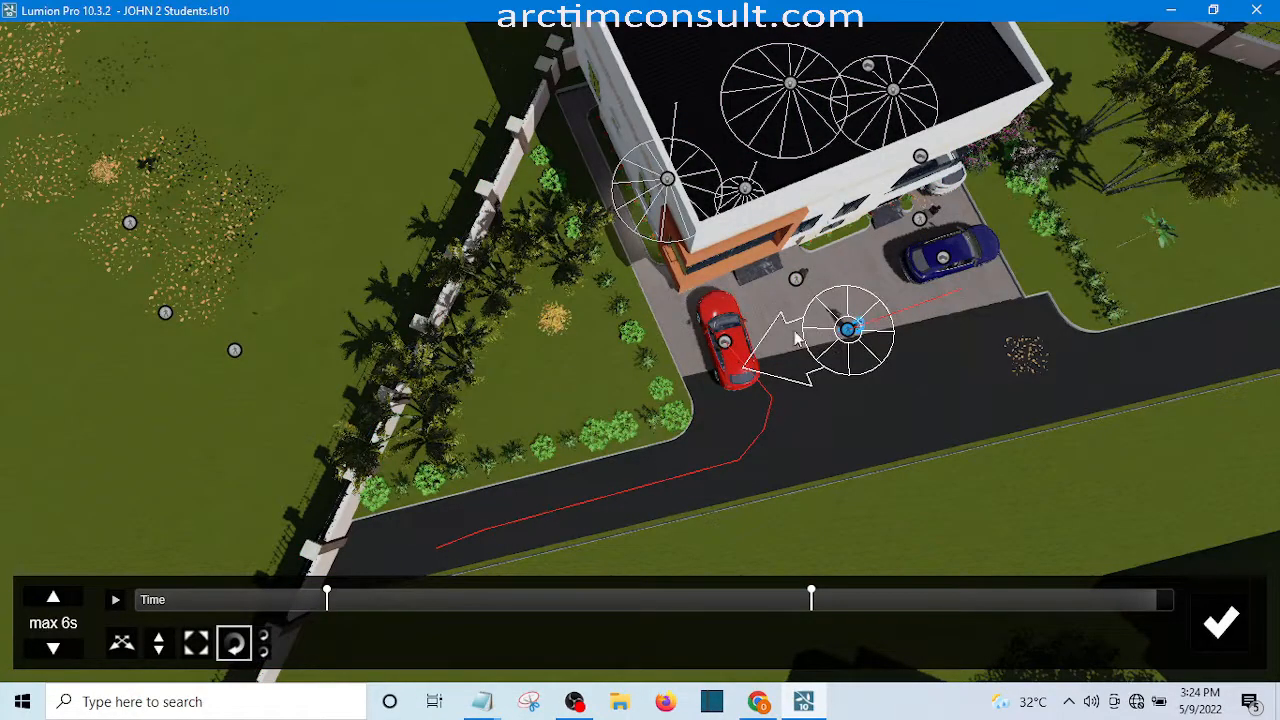
left_click_drag(773, 292, 758, 334)
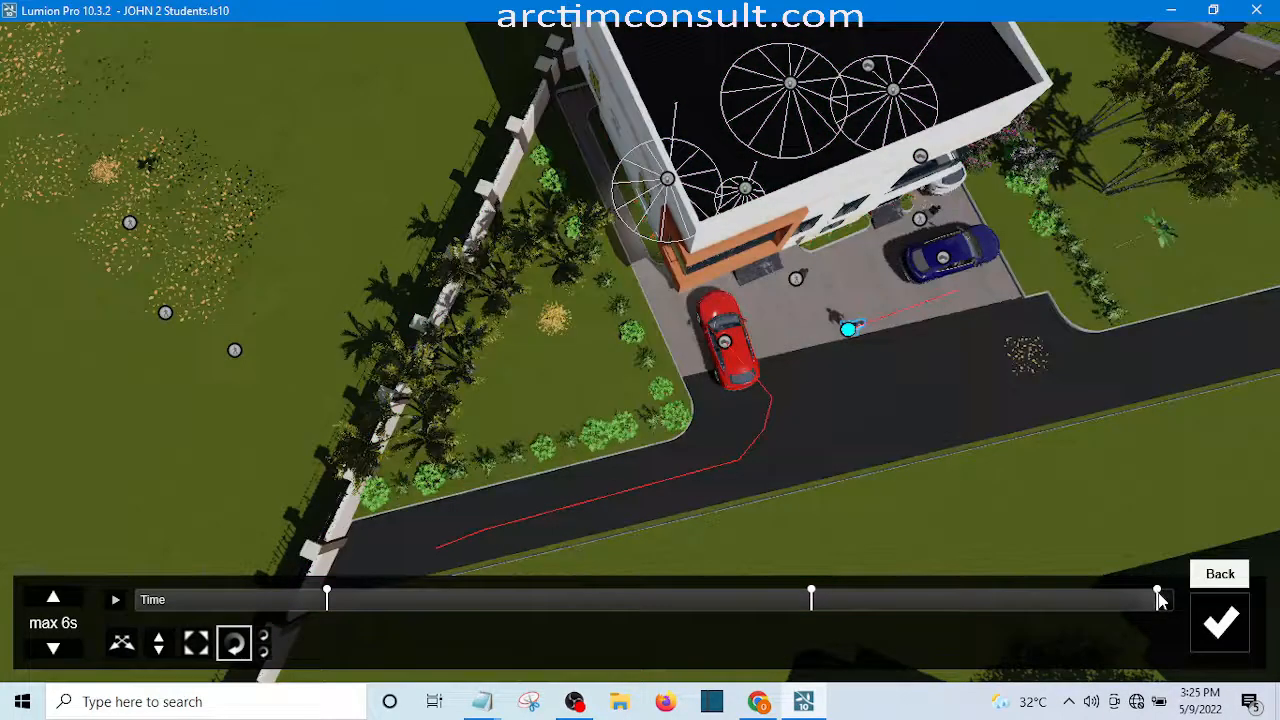
- Remove the walking man's key at 5.9 s from the timeline
mouse_move(1158, 594)
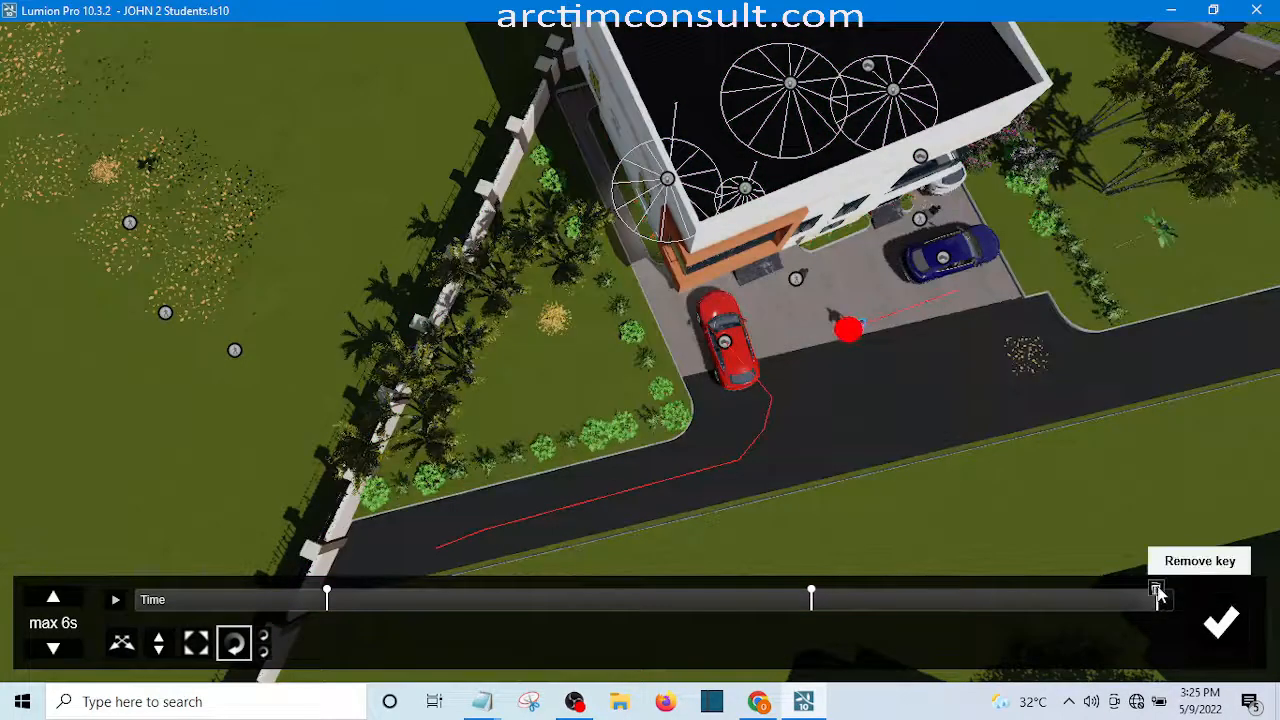
left_click(1158, 594)
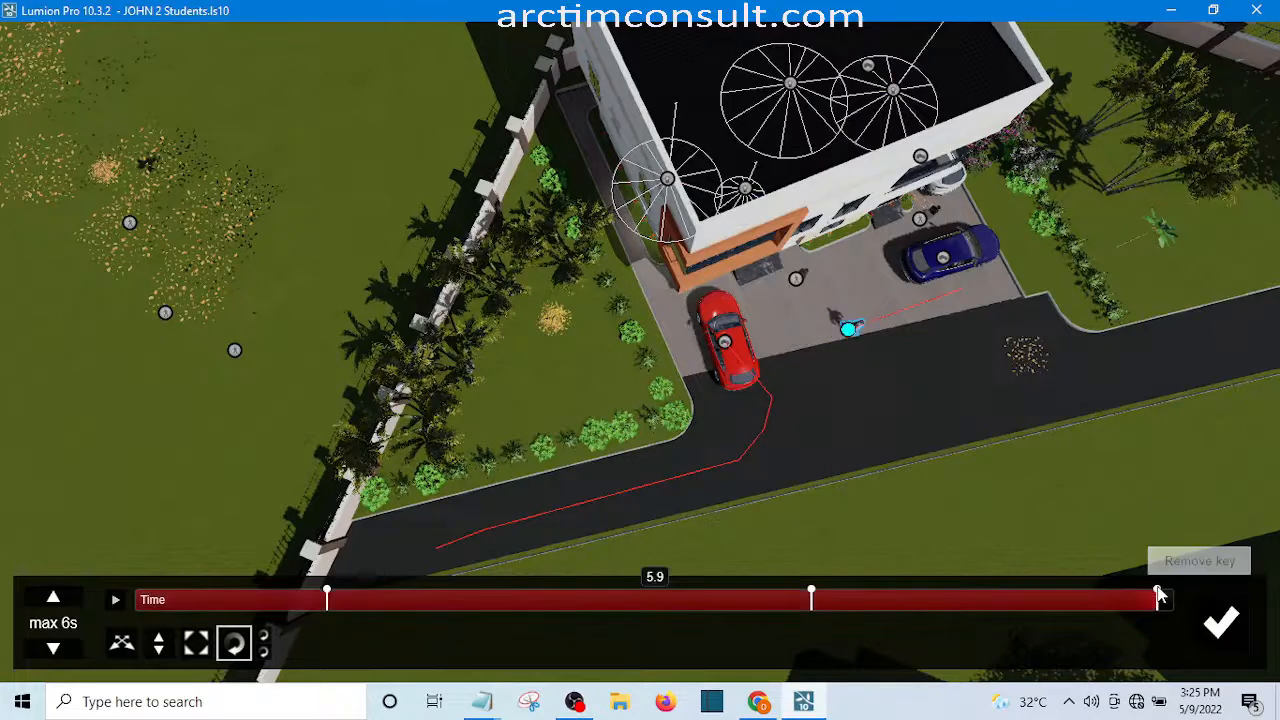
left_click(1161, 600)
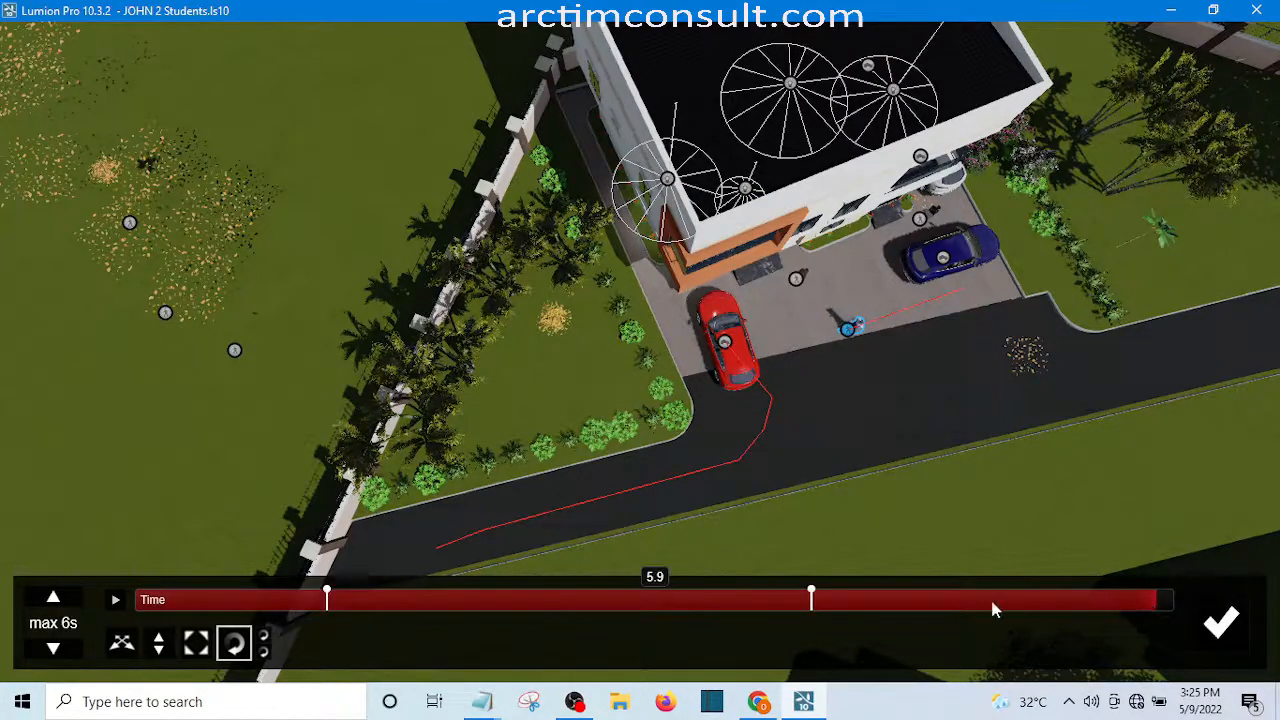
- Key the walking man at 4.1 s, moved slightly further across the driveway toward the red car
left_click(831, 598)
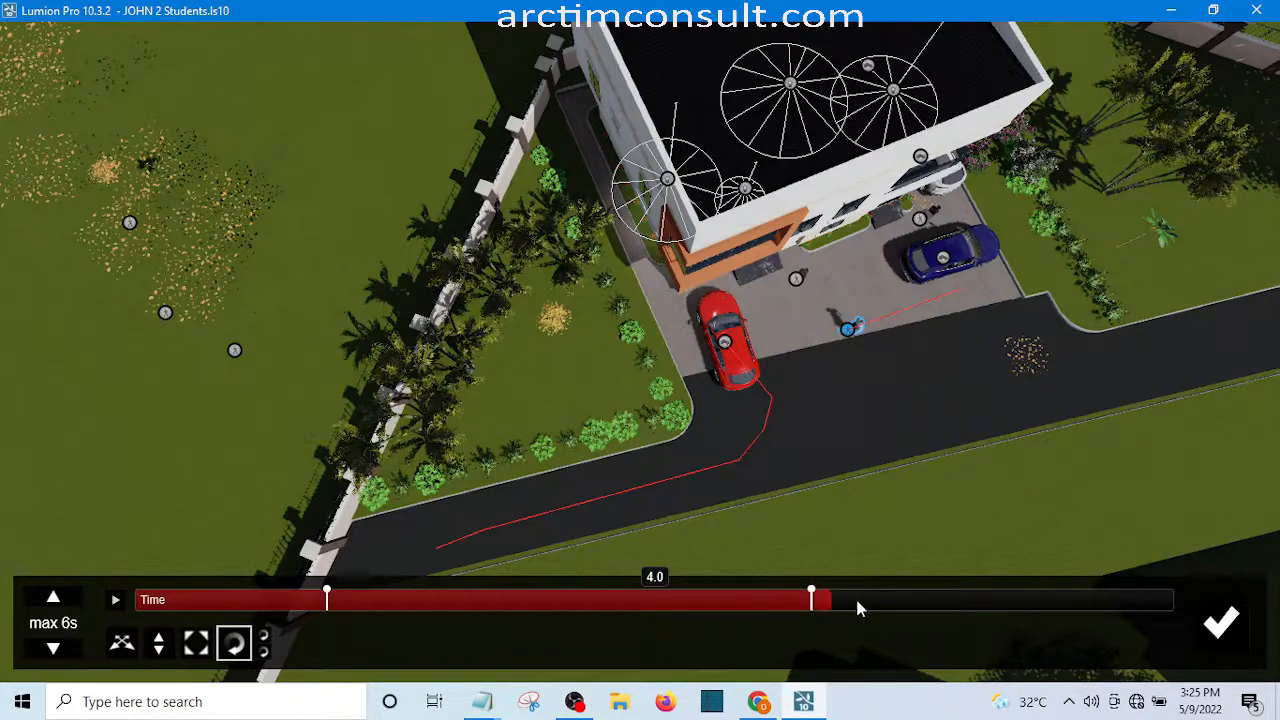
left_click(851, 600)
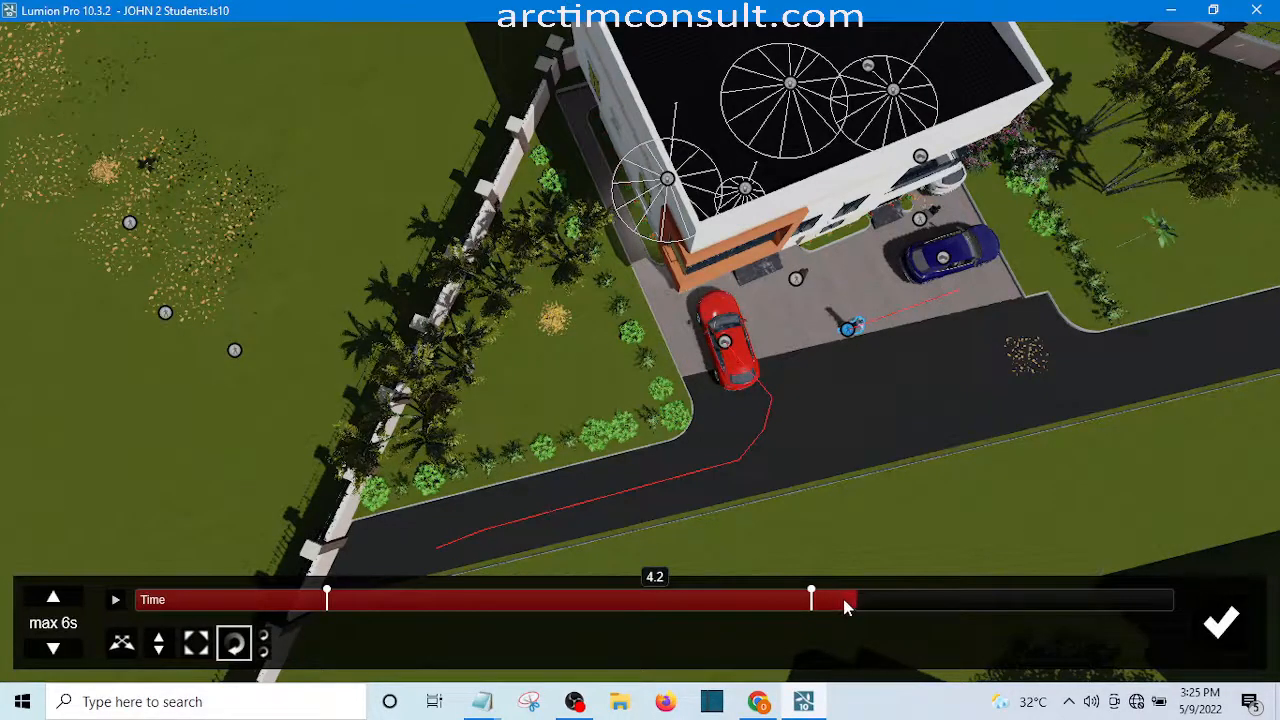
left_click(844, 600)
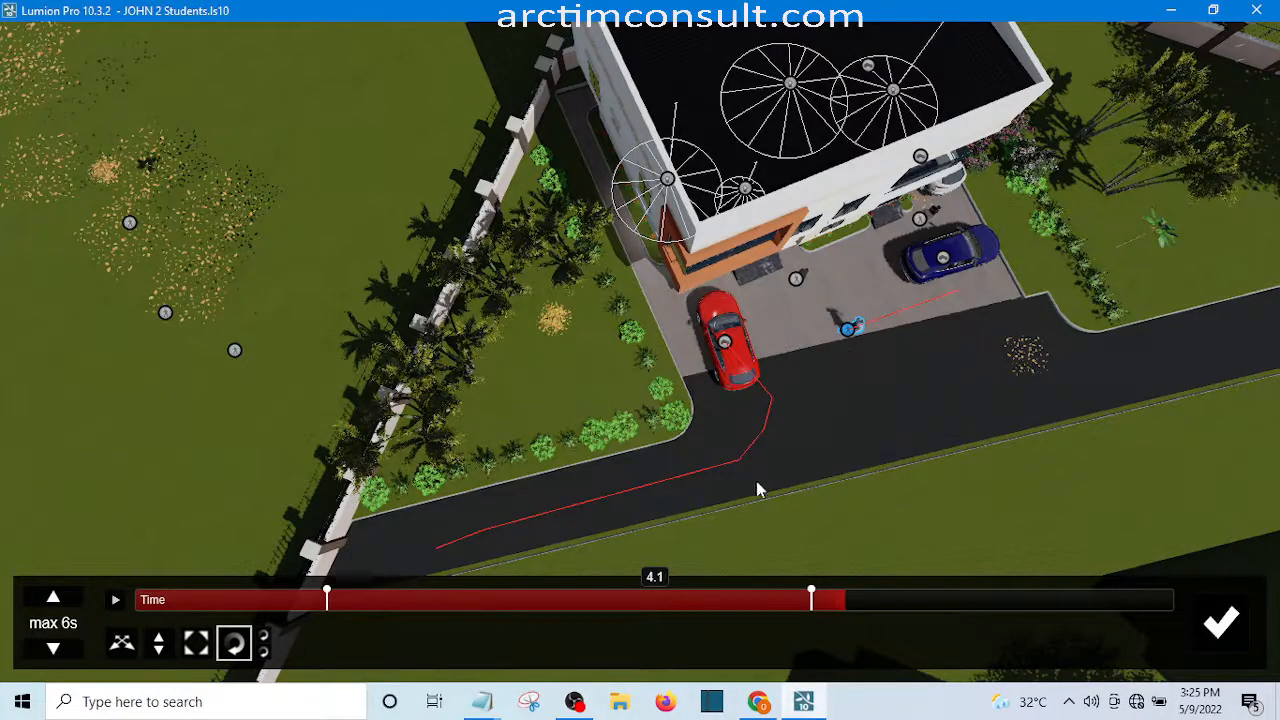
left_click(852, 352)
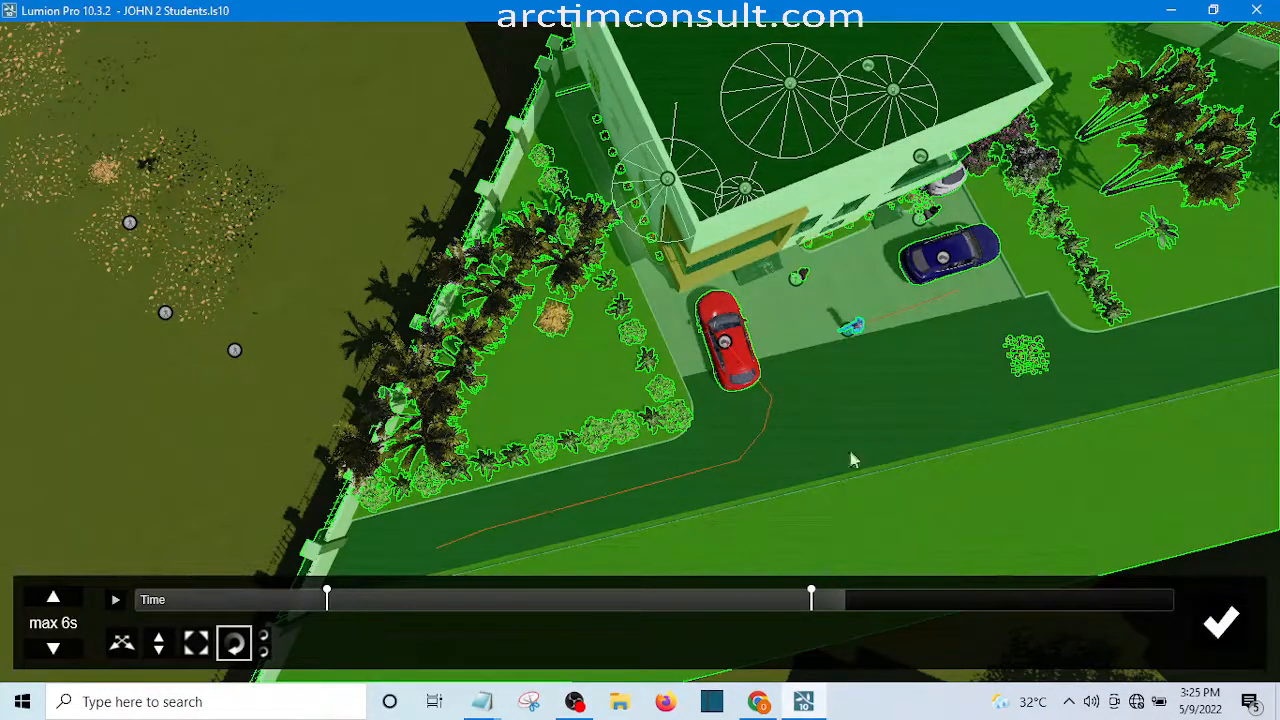
left_click(848, 330)
left_click(848, 330)
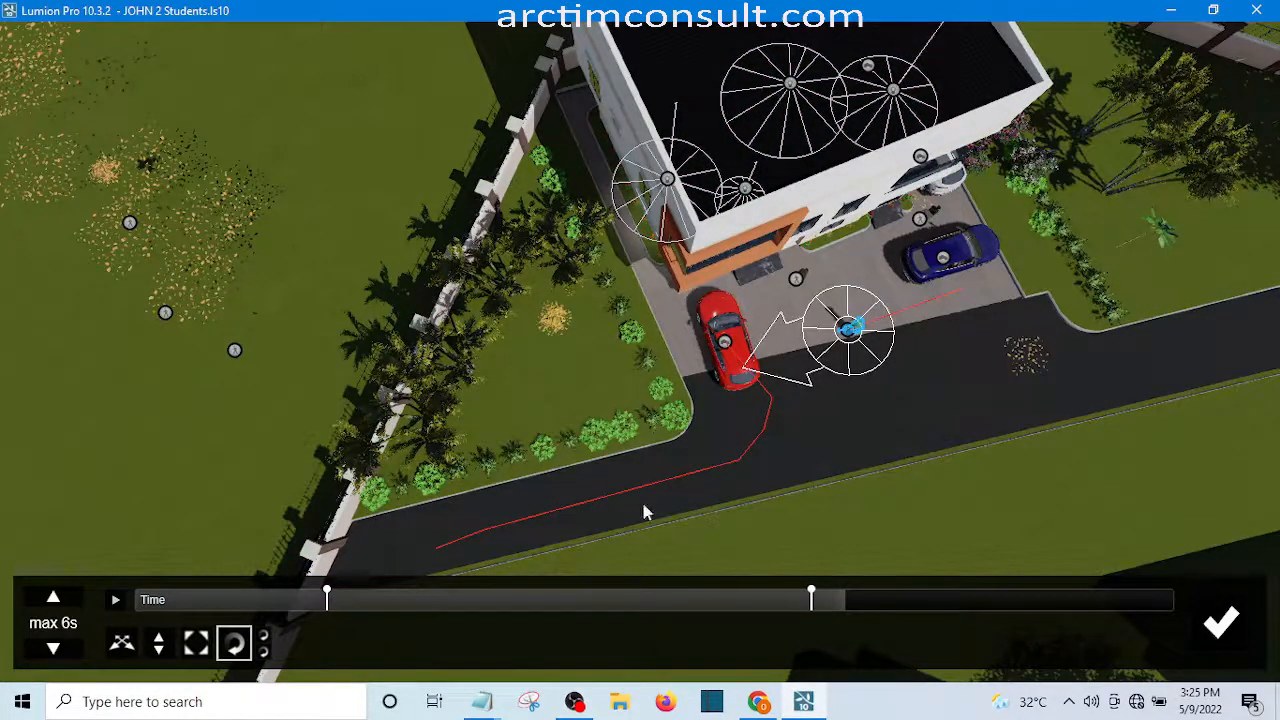
left_click(123, 645)
left_click(123, 645)
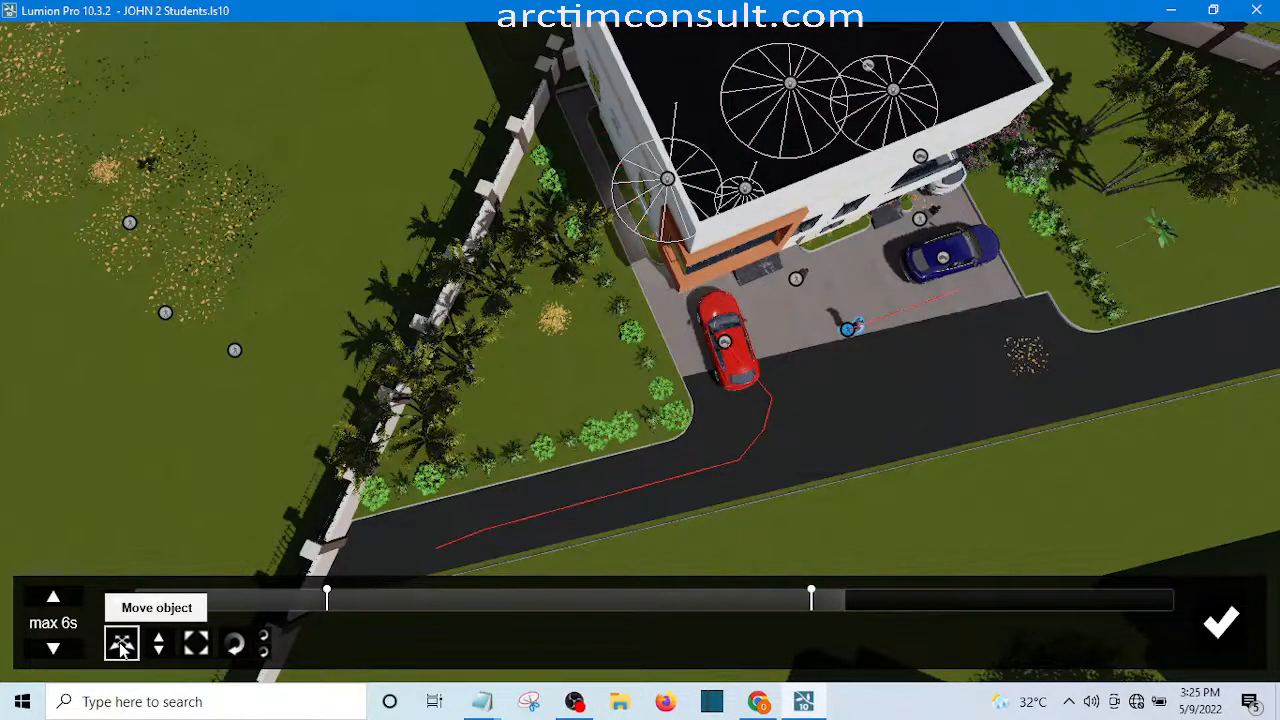
left_click(848, 330)
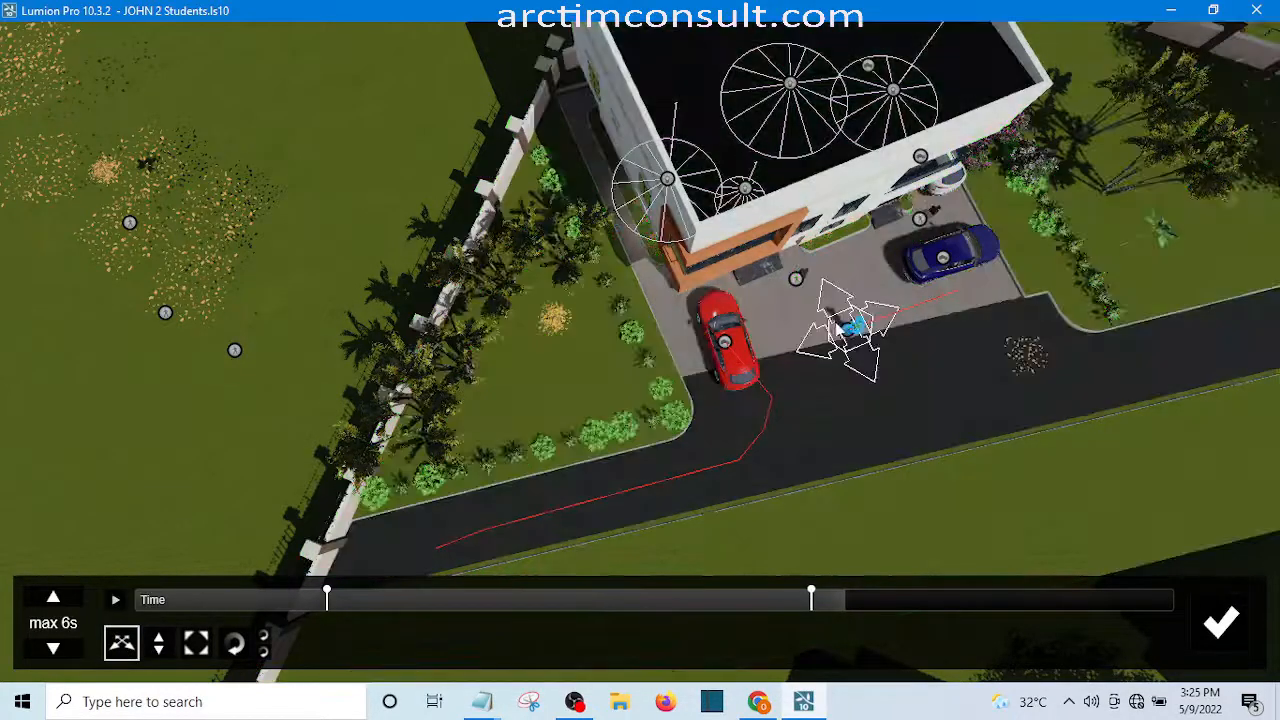
mouse_move(829, 320)
left_mouse_down()
mouse_move(831, 345)
mouse_move(868, 370)
mouse_move(885, 408)
left_mouse_up()
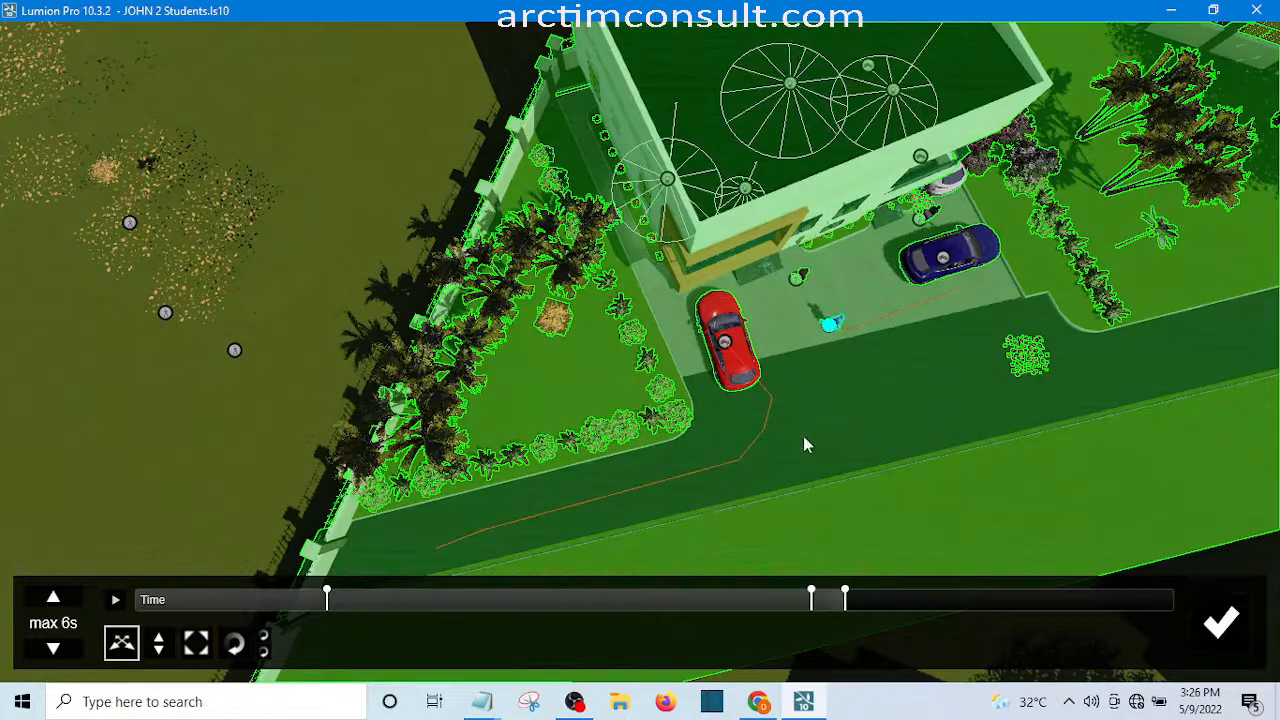
- Rotate the walking man's heading at the 4.1 s key so he faces the house's front entrance steps
left_click(236, 650)
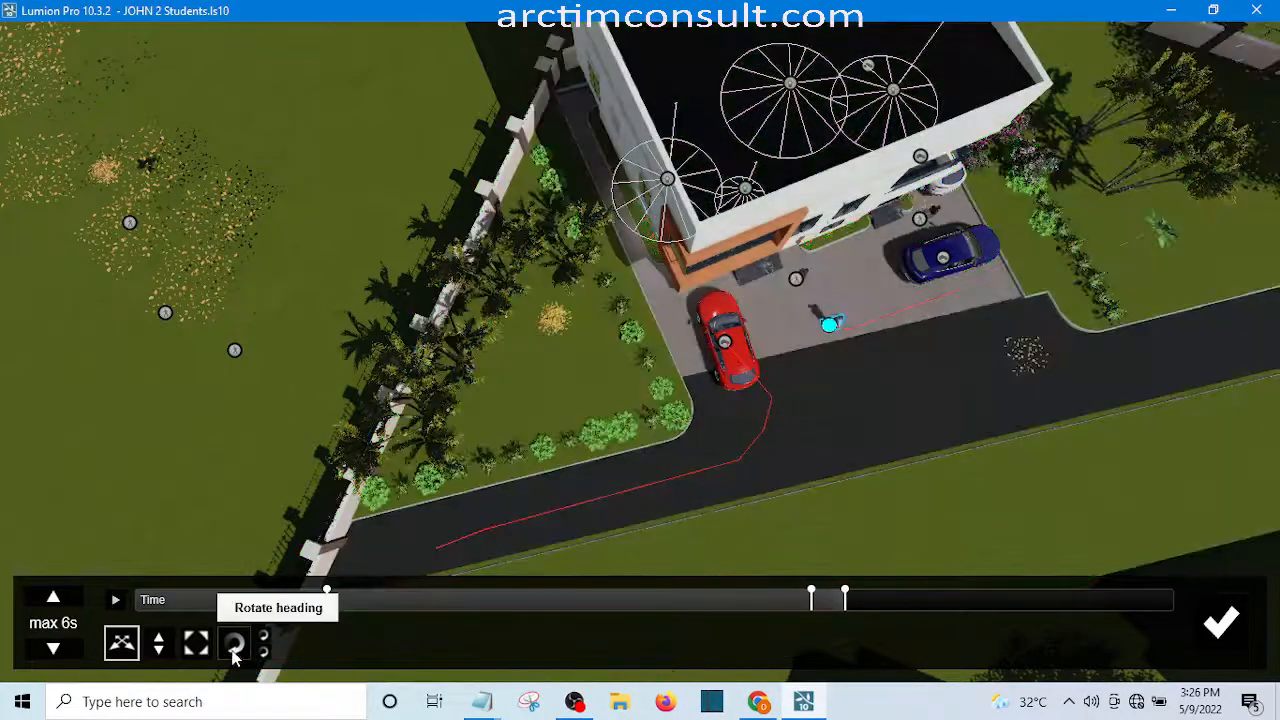
left_click(236, 650)
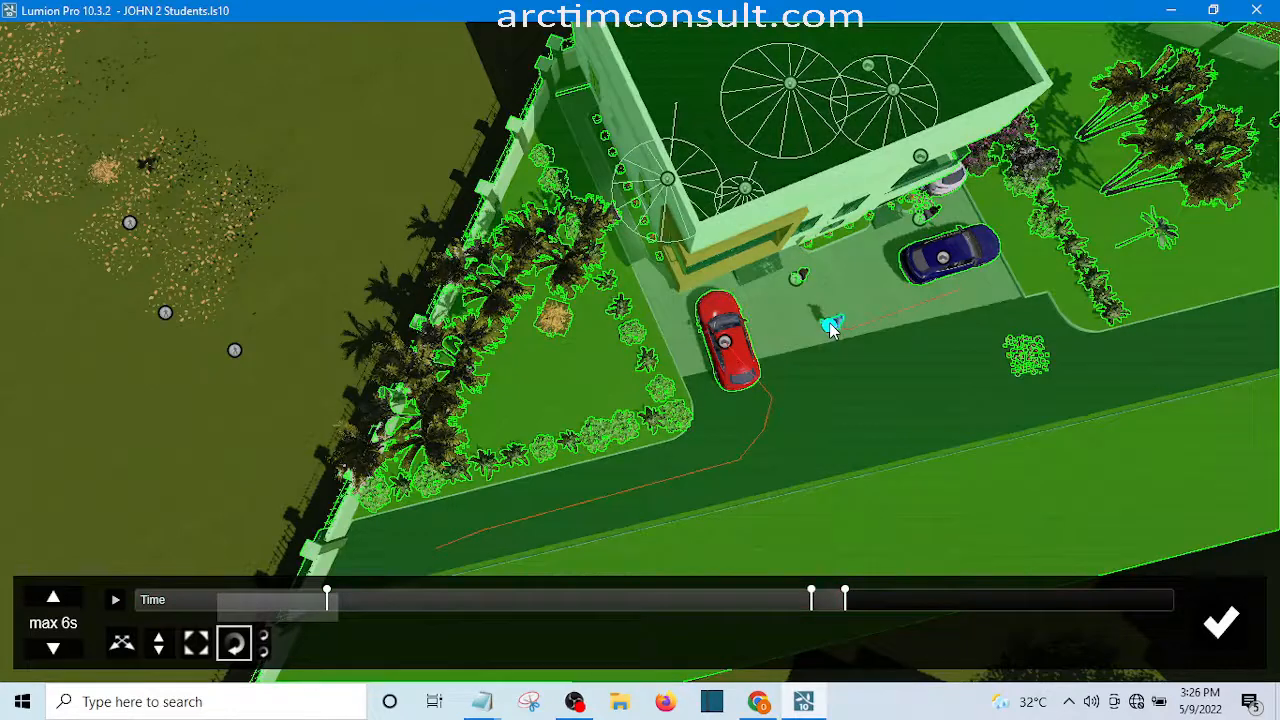
left_click(830, 326)
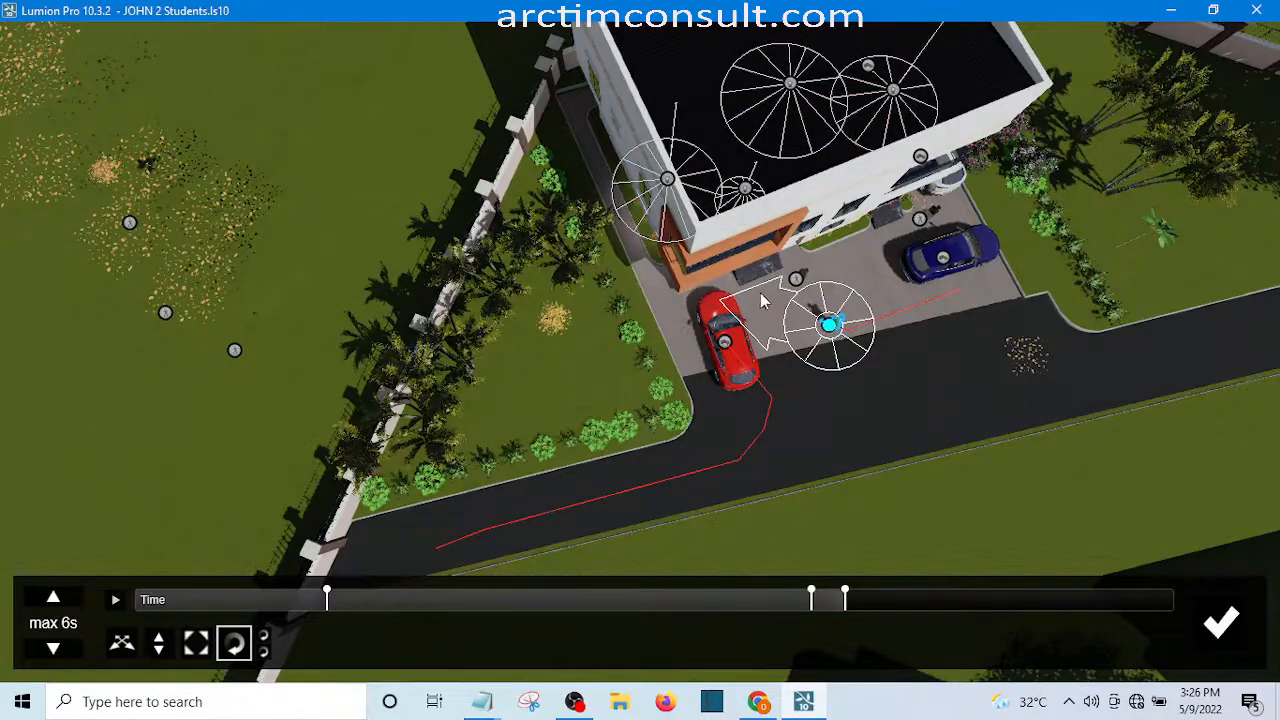
left_click_drag(750, 268, 749, 268)
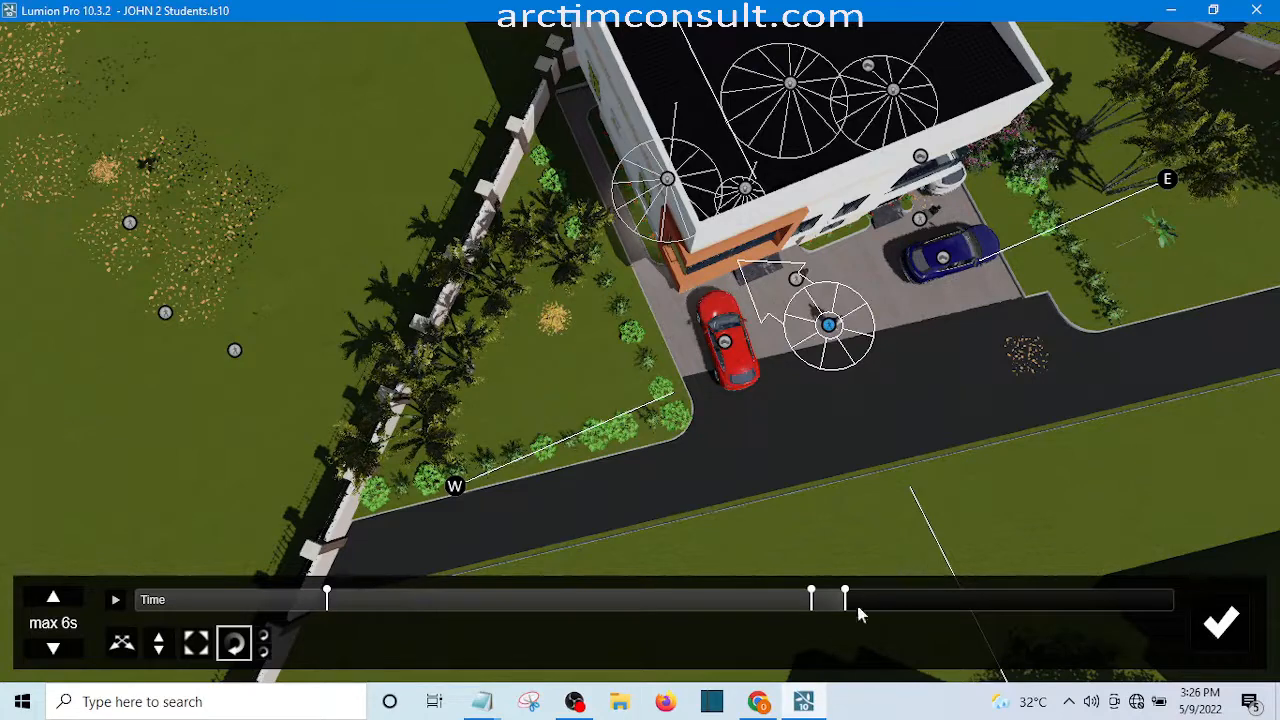
- Key the walking man at 5.8 s, moved about 4 m to the front entrance steps behind the red car
left_click_drag(834, 608, 834, 604)
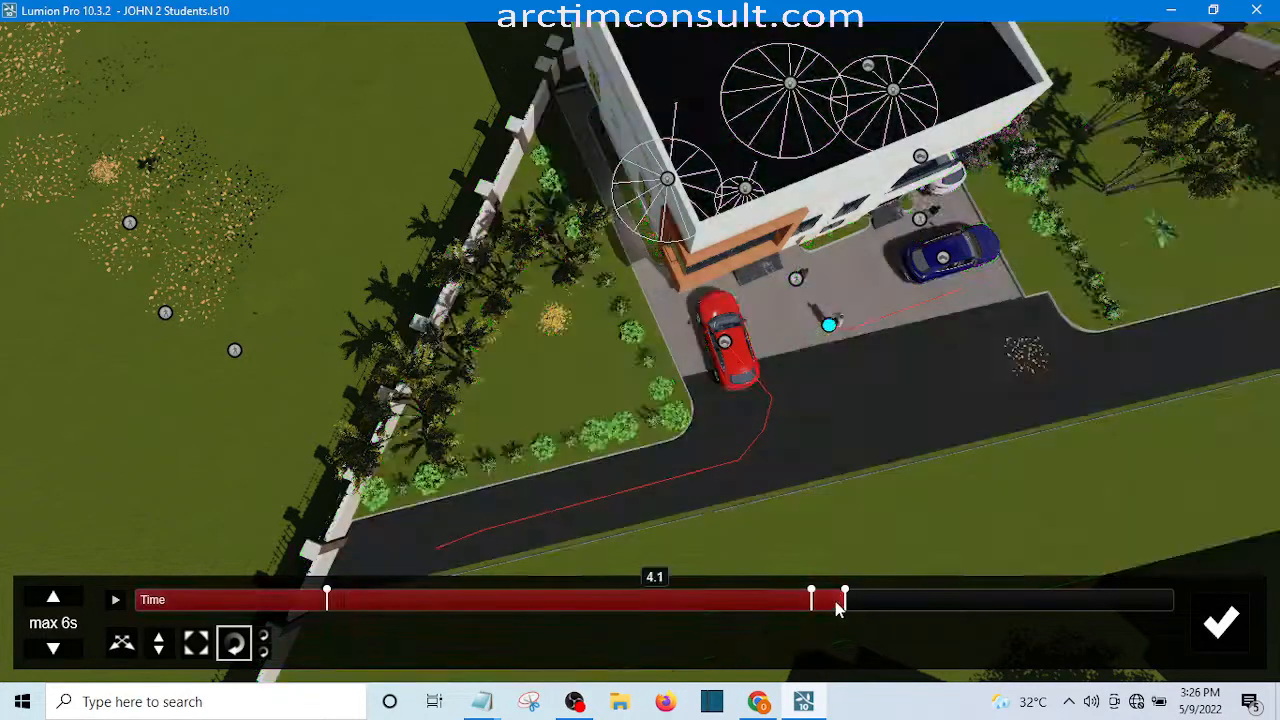
left_click(1143, 604)
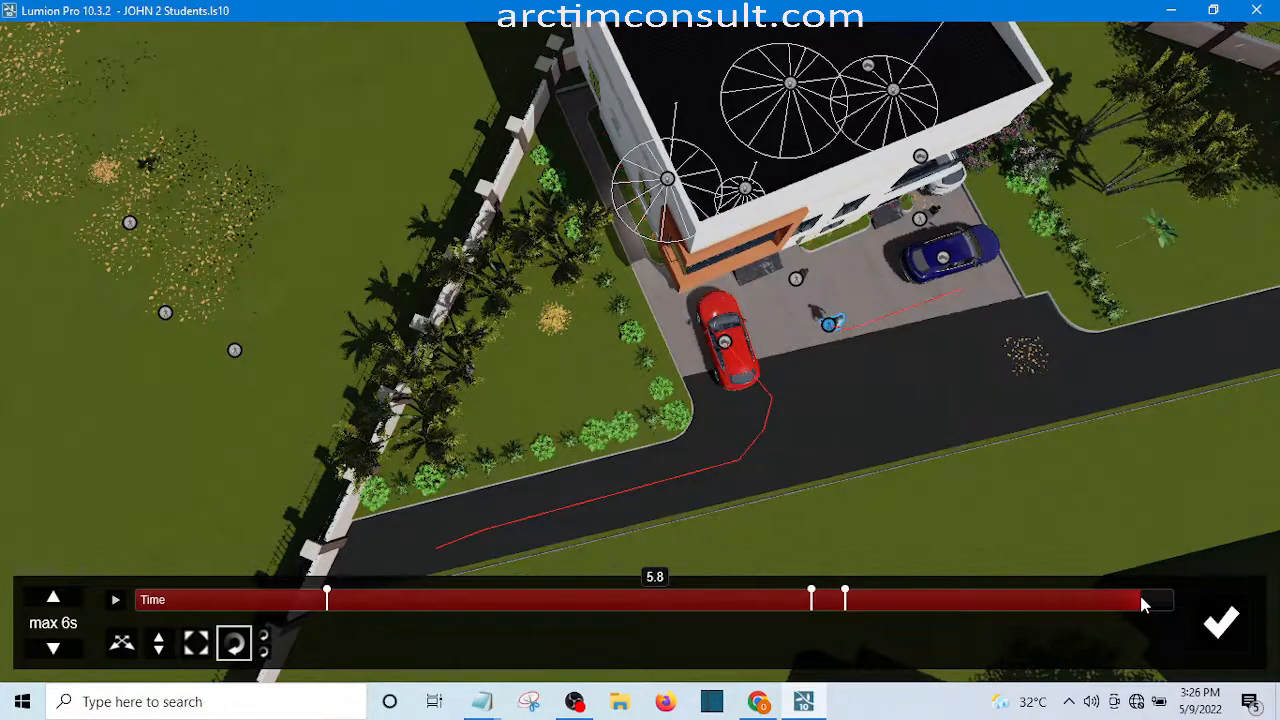
left_click(830, 326)
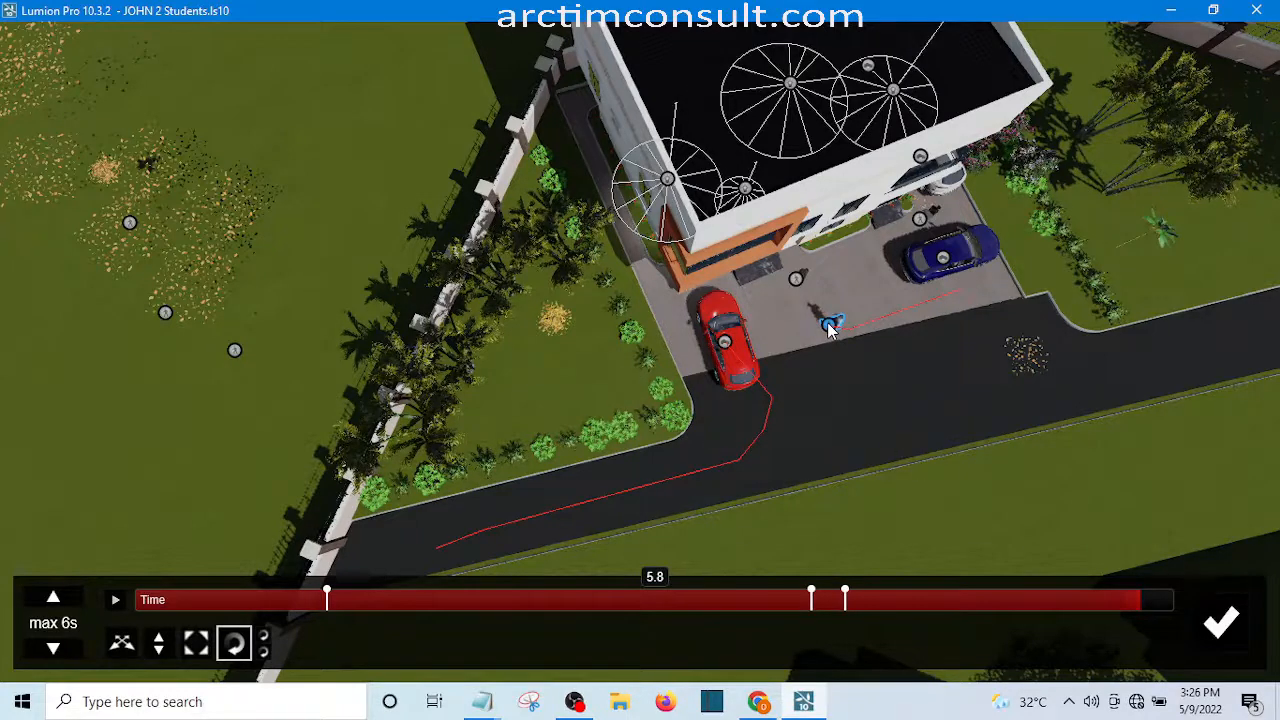
left_click(120, 645)
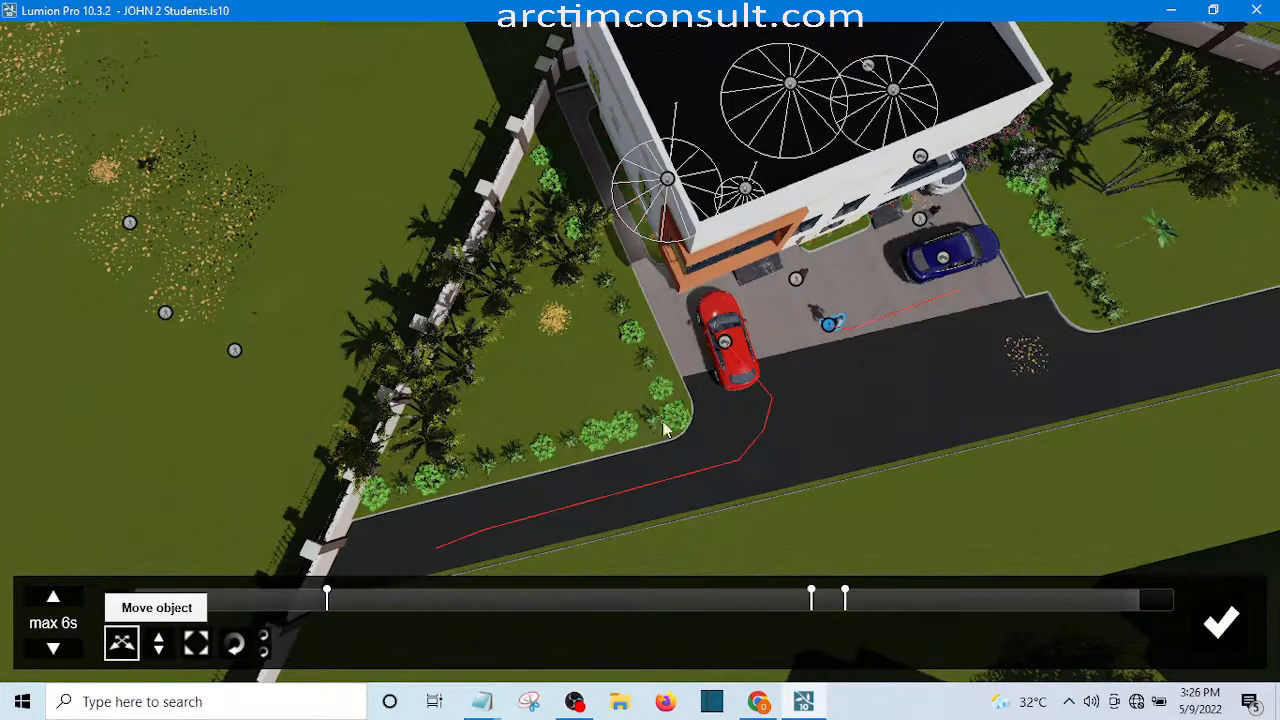
left_click(830, 330)
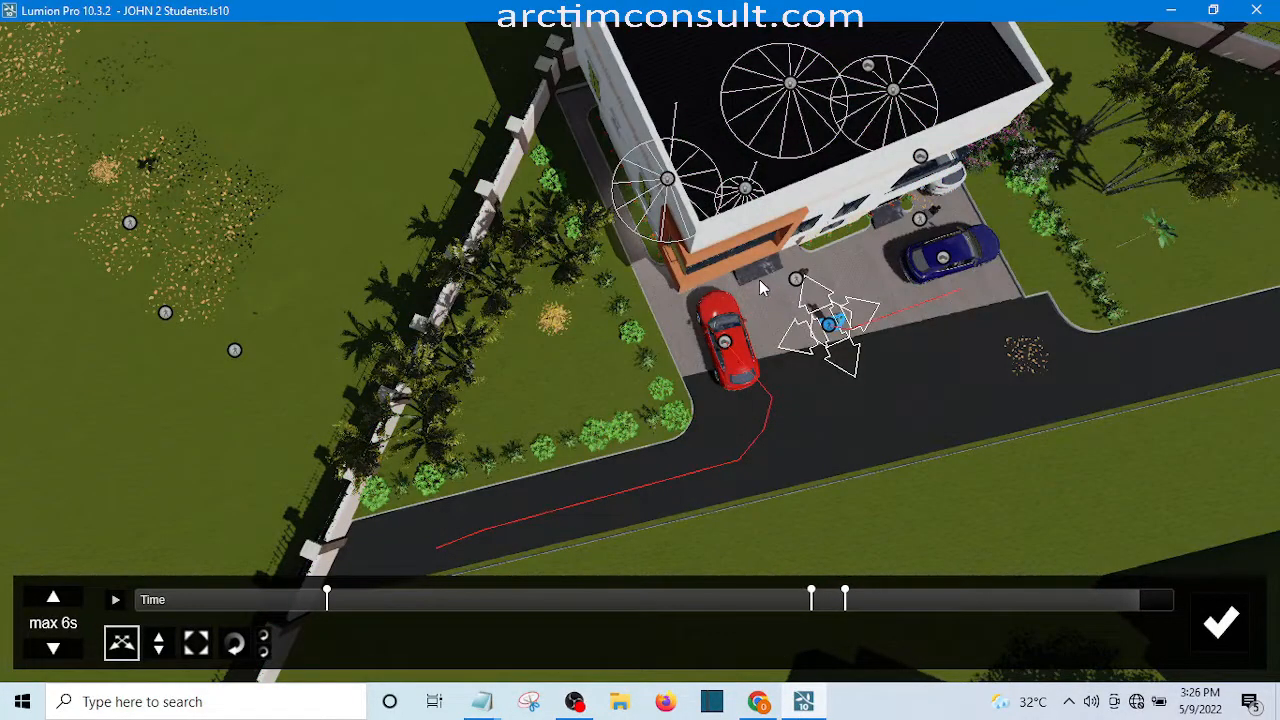
left_click_drag(827, 325, 765, 292)
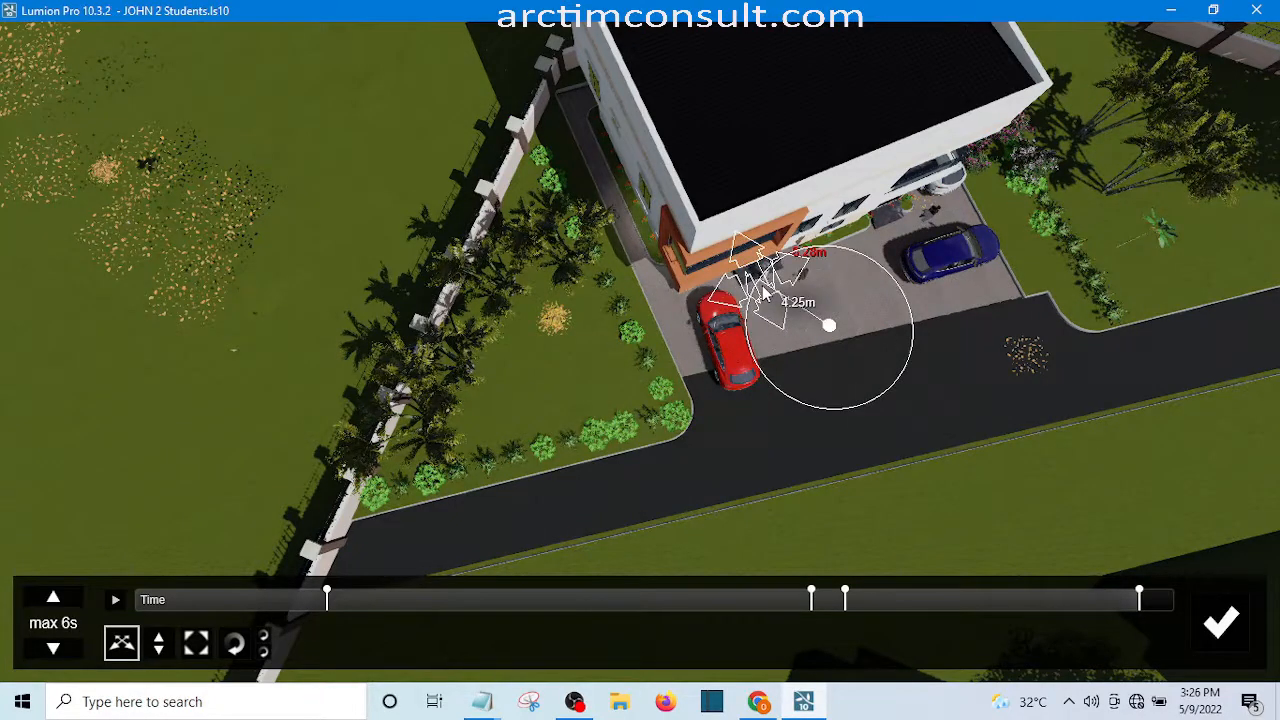
left_click_drag(765, 292, 763, 286)
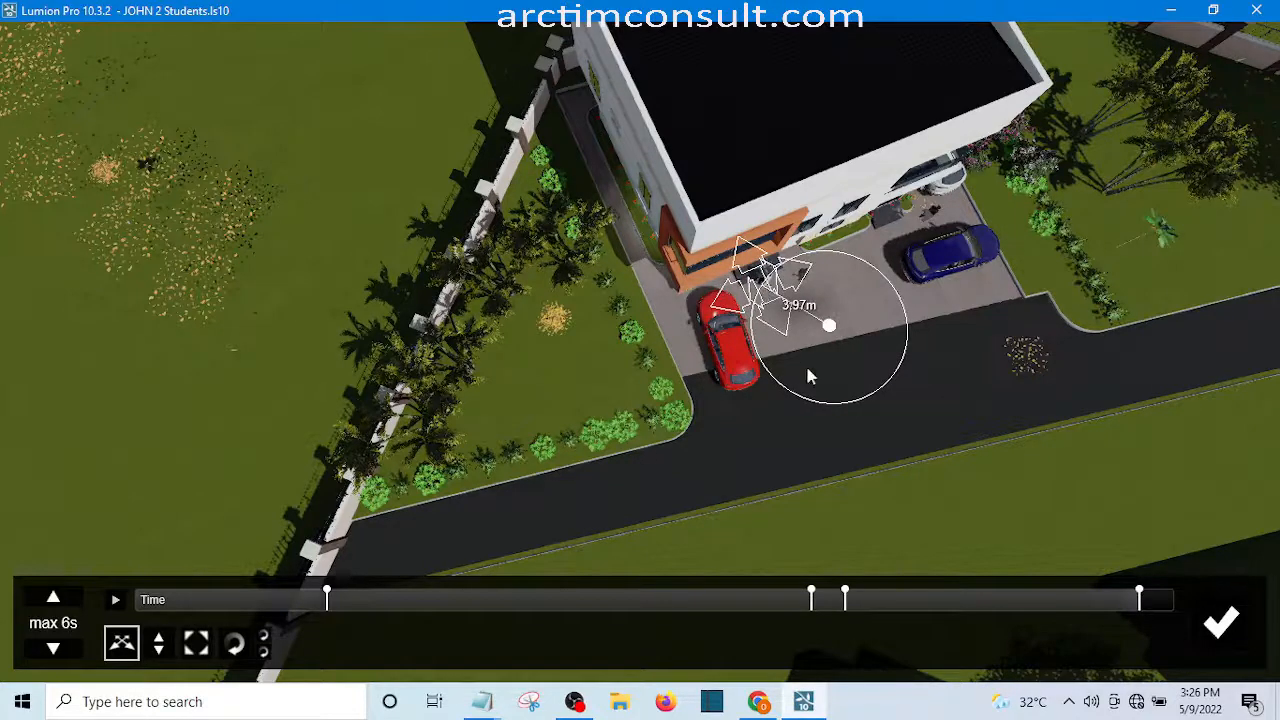
left_click(948, 477)
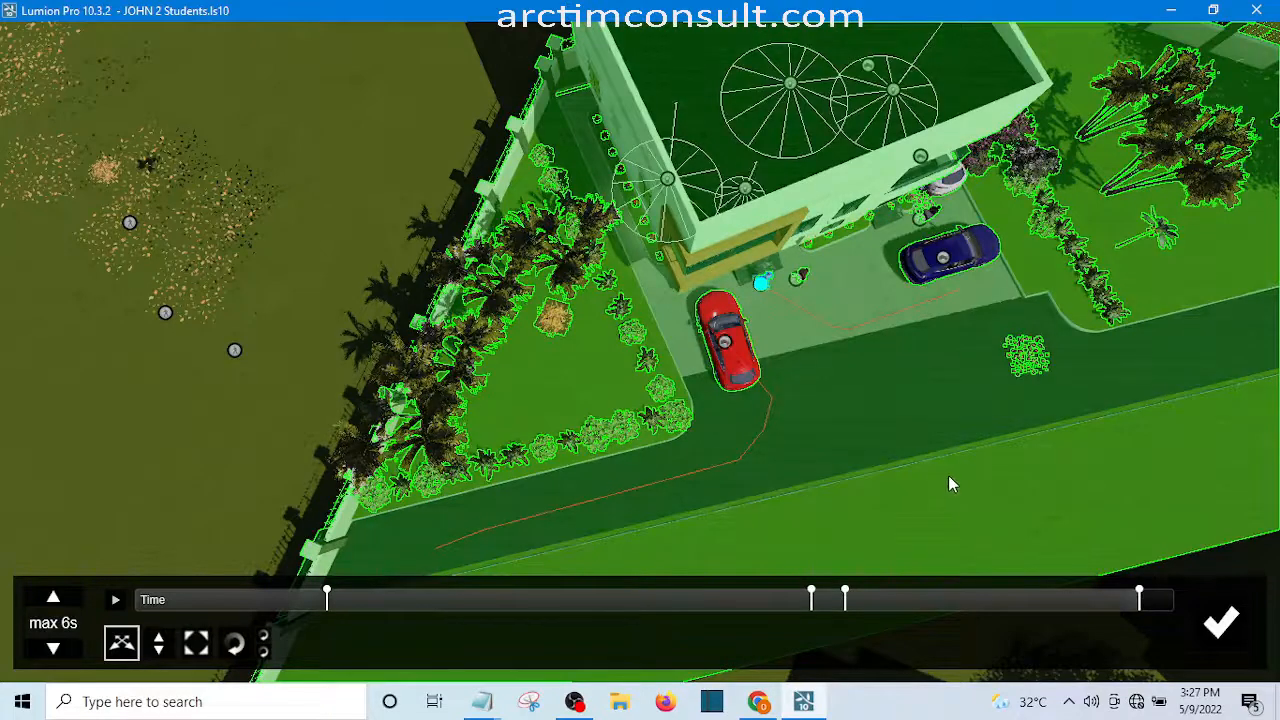
left_click(779, 307)
scroll(803, 278, "up", 4)
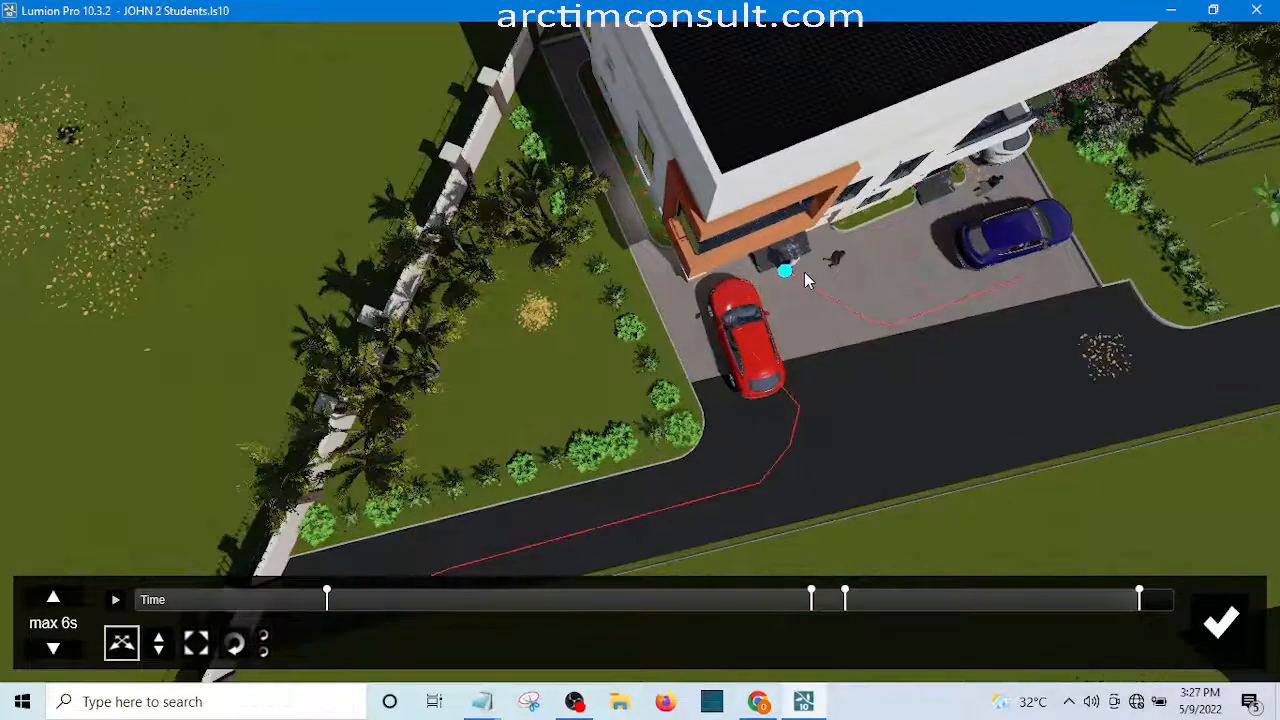
scroll(828, 269, "up", 4)
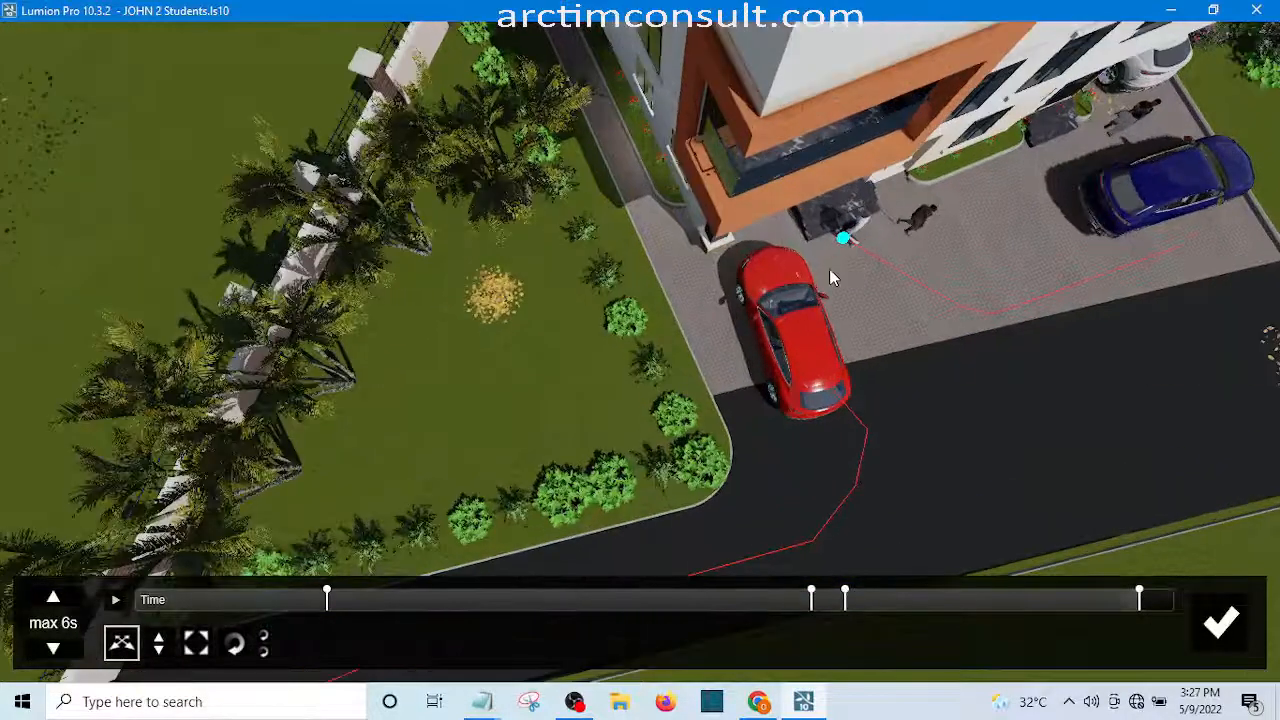
- Accept the Advanced Move keyframes and return to the second clip's effect settings
scroll(890, 265, "up", 4)
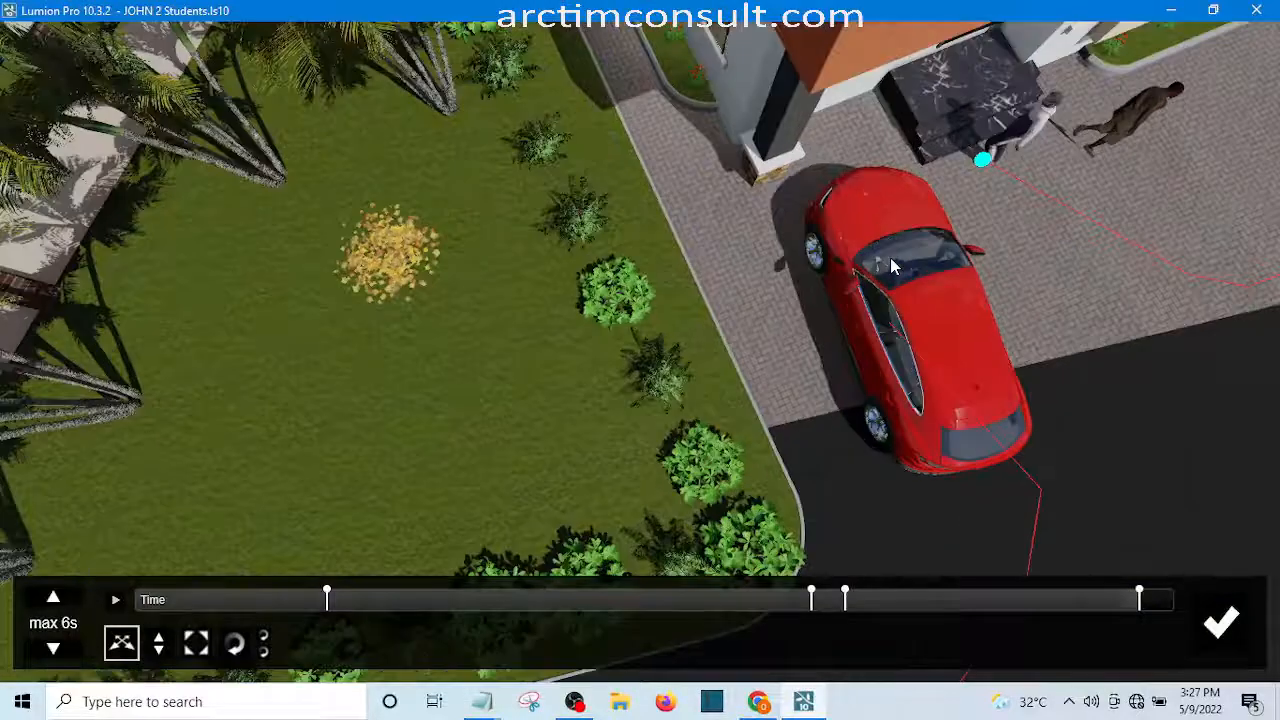
scroll(975, 398, "up", 3)
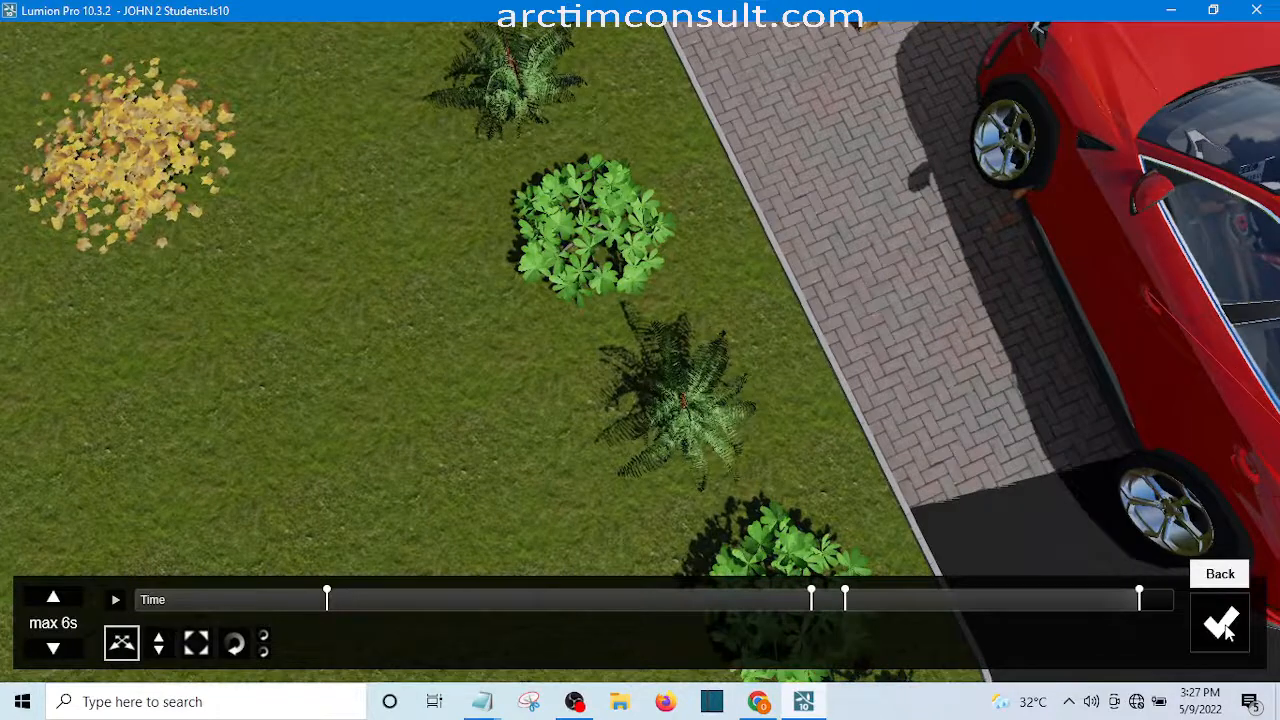
left_click(1222, 625)
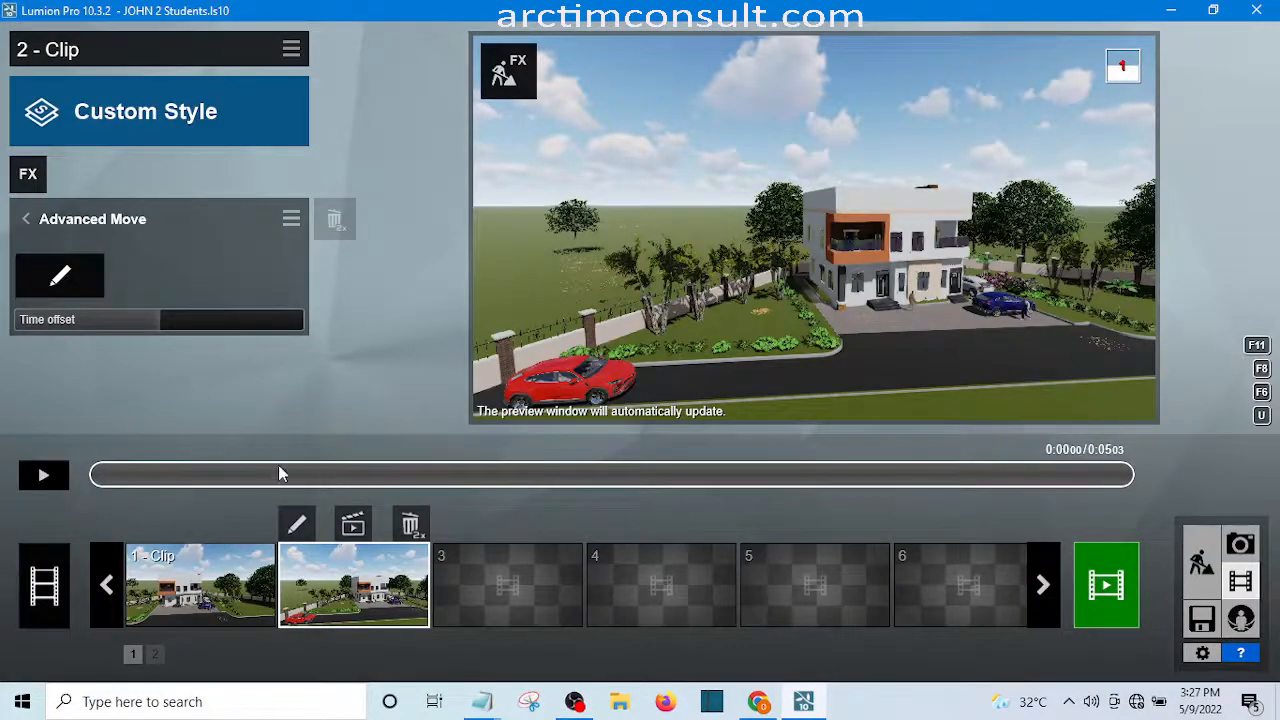
- Play the second clip's preview to check the red car and walking man's movement, pausing it early in the clip
left_click(45, 477)
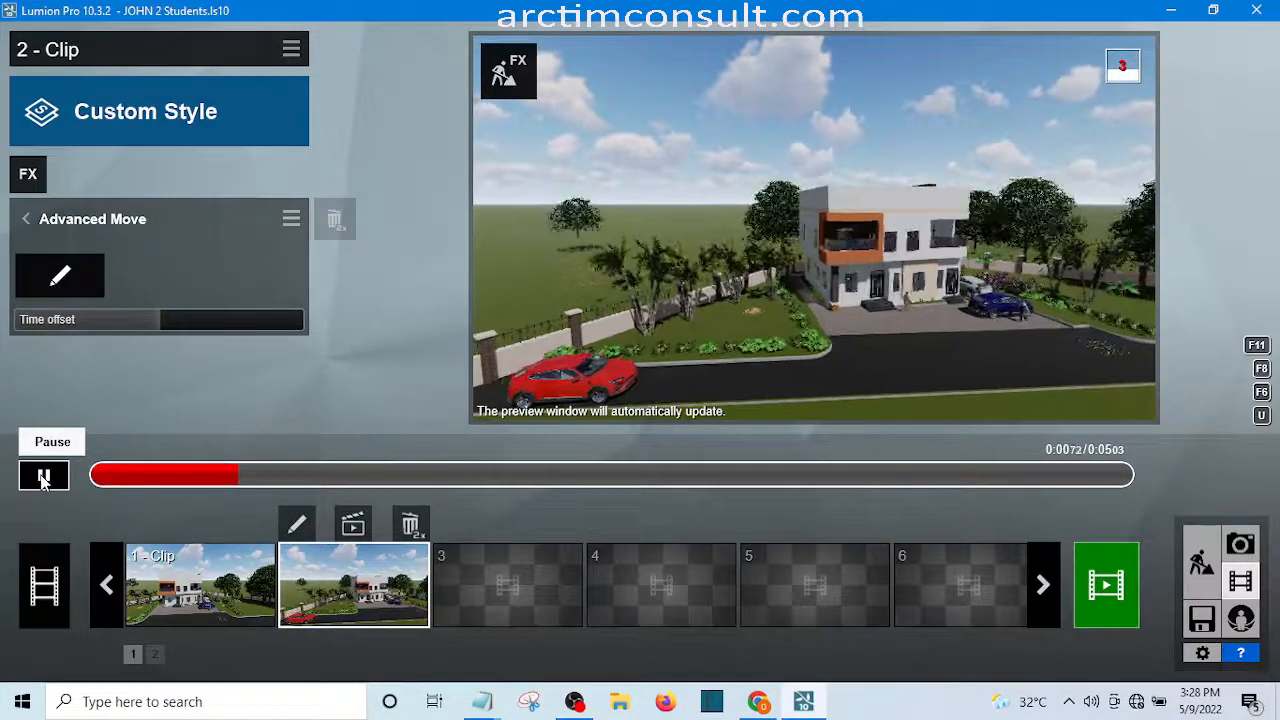
left_click(43, 477)
left_click(43, 477)
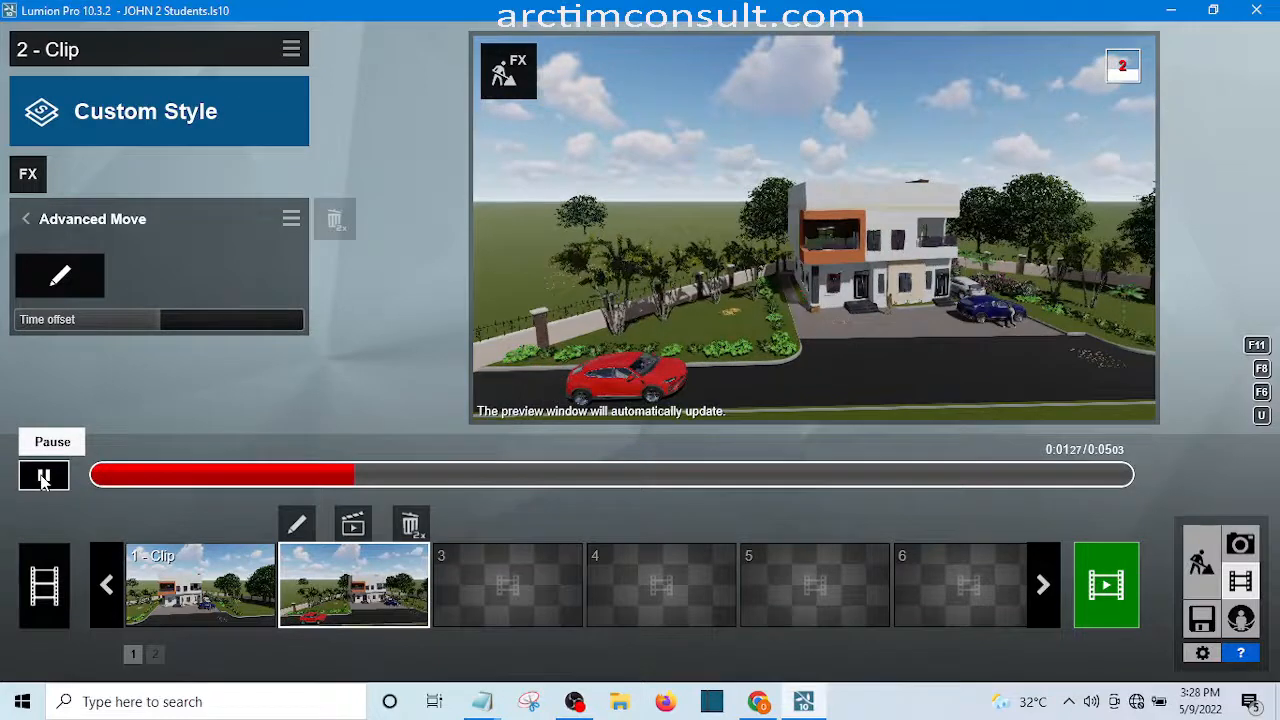
left_click(42, 479)
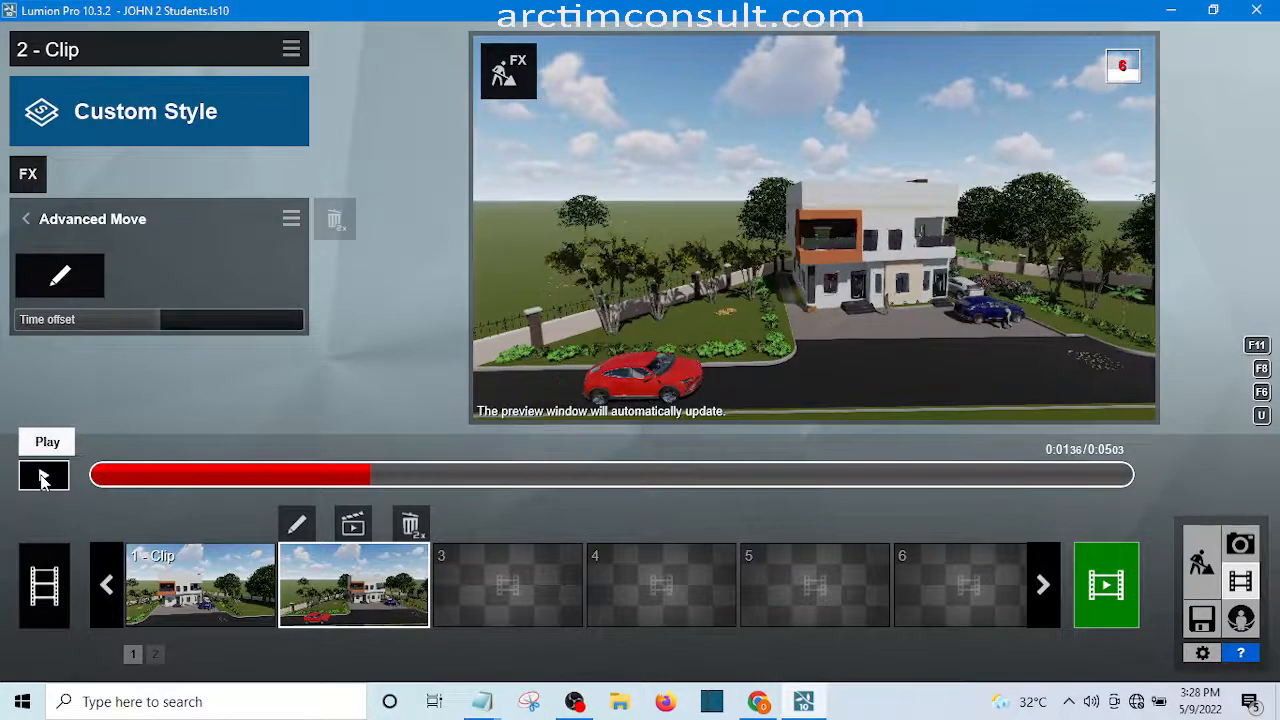